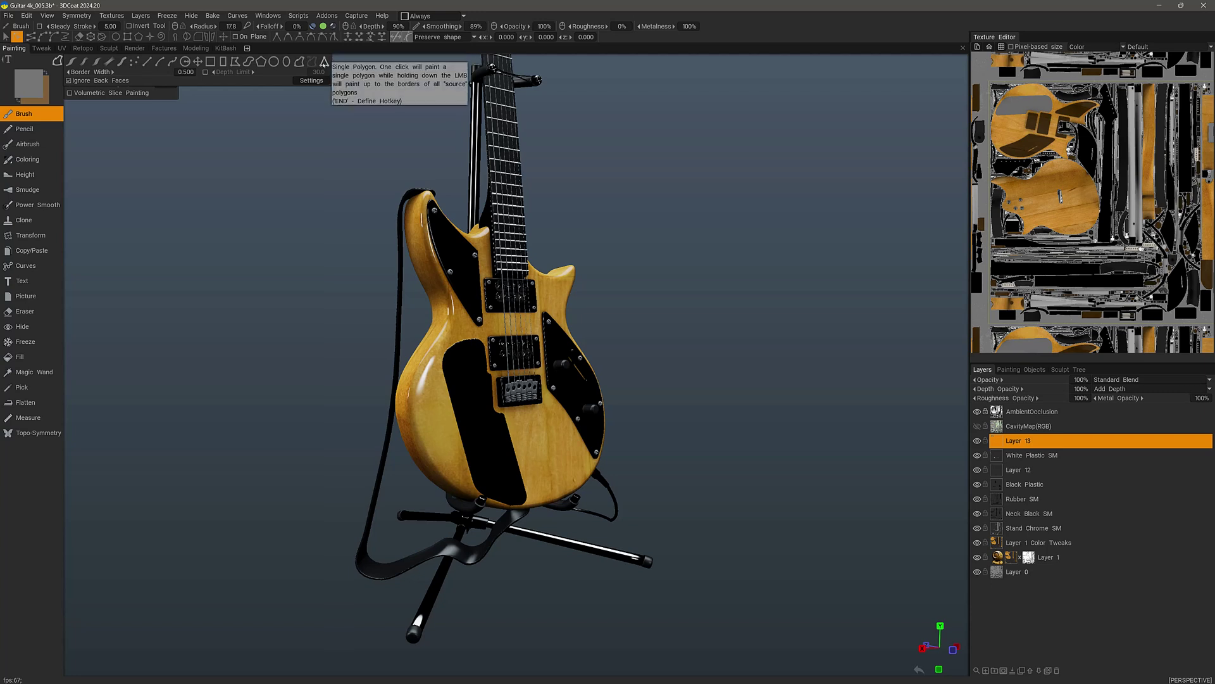
Paint a block of polygons on the side of the guitar body's upper horn in Single Polygon mode with the wireframe shown.
{"action": "left_click", "coordinate": [323, 62]}
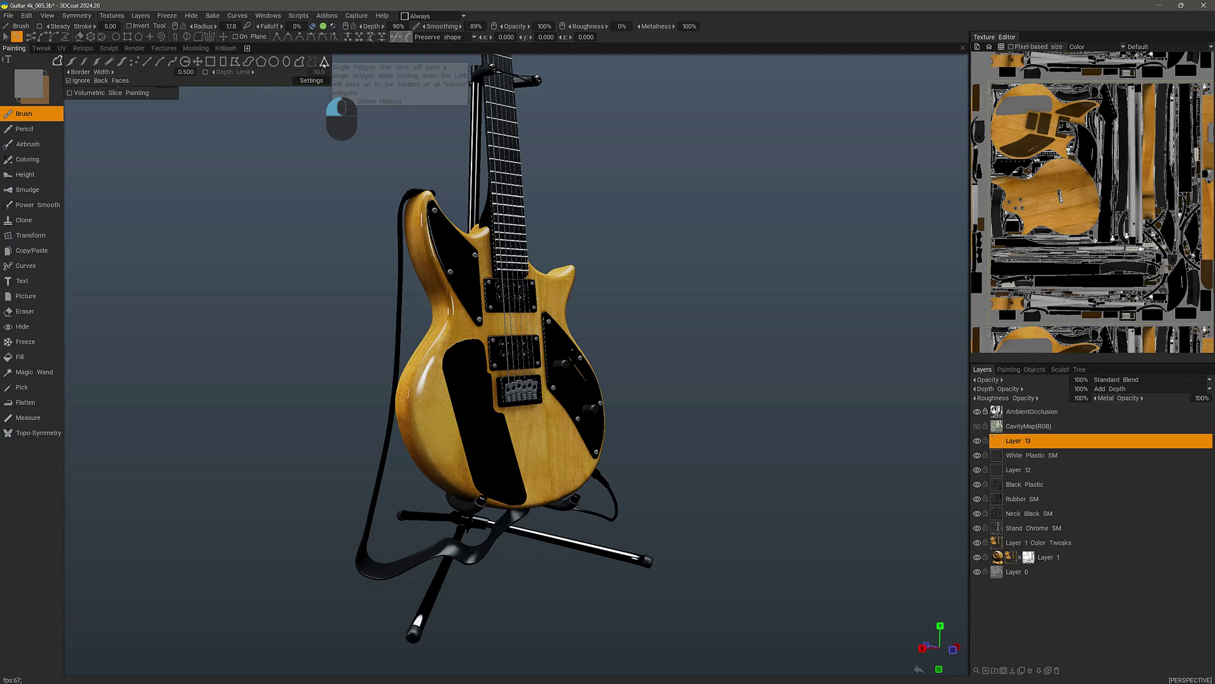
{"action": "left_click_drag", "start_coordinate": [272, 323], "coordinate": [325, 329]}
{"action": "right_click_drag", "start_coordinate": [325, 329], "coordinate": [411, 291]}
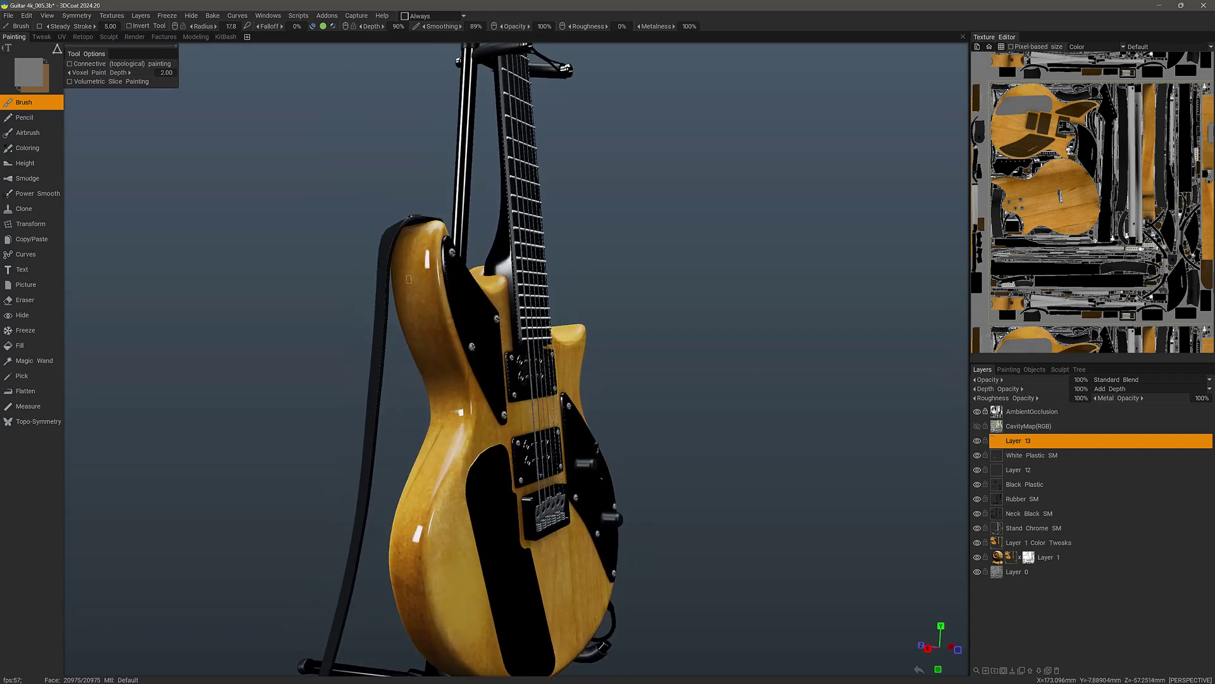
{"action": "left_click_drag", "start_coordinate": [411, 291], "coordinate": [434, 281]}
{"action": "key", "text": "w"}
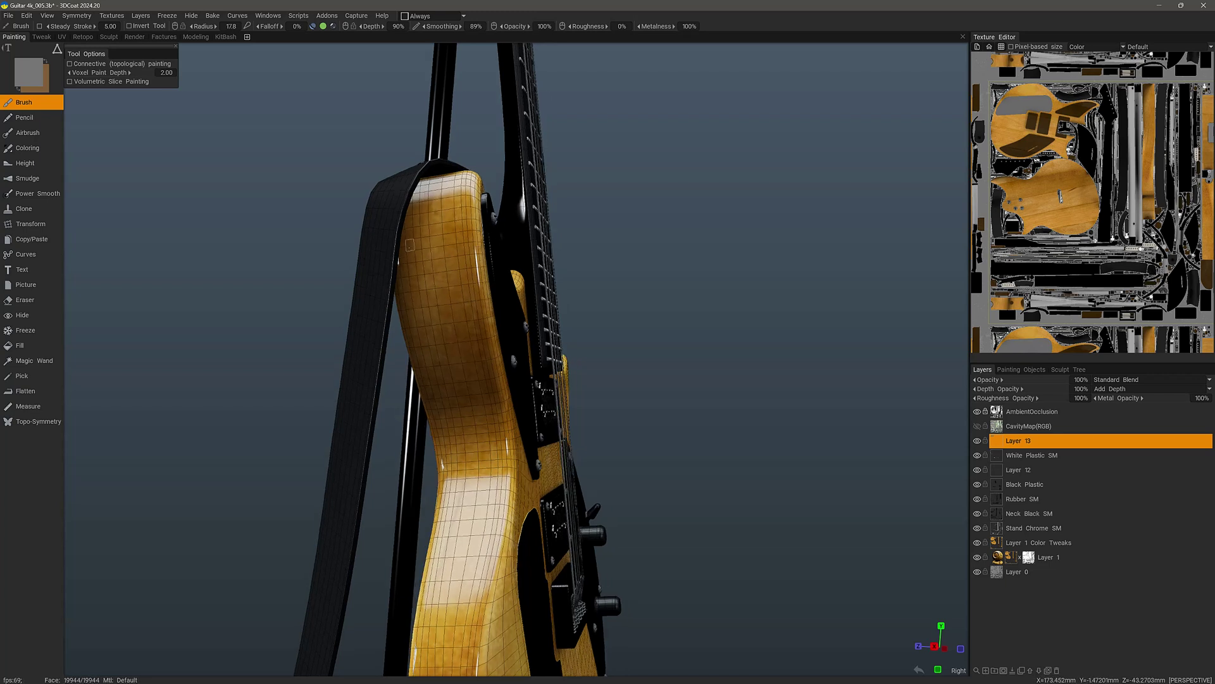
{"action": "mouse_move", "coordinate": [406, 242]}
{"action": "left_mouse_down"}
{"action": "mouse_move", "coordinate": [464, 241]}
{"action": "mouse_move", "coordinate": [418, 254]}
{"action": "mouse_move", "coordinate": [464, 263]}
{"action": "left_mouse_up"}
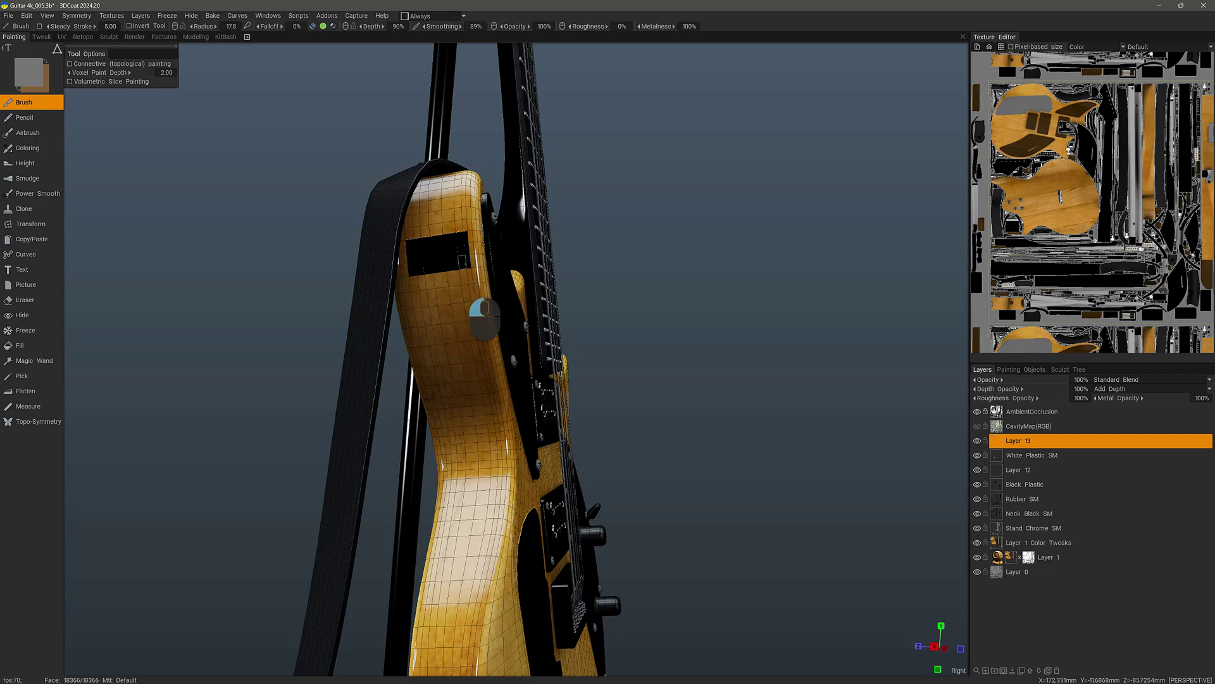
{"action": "mouse_move", "coordinate": [488, 330]}
{"action": "left_mouse_down"}
{"action": "mouse_move", "coordinate": [435, 332]}
{"action": "mouse_move", "coordinate": [485, 337]}
{"action": "mouse_move", "coordinate": [483, 350]}
{"action": "mouse_move", "coordinate": [455, 354]}
{"action": "mouse_move", "coordinate": [490, 370]}
{"action": "mouse_move", "coordinate": [475, 389]}
{"action": "mouse_move", "coordinate": [443, 390]}
{"action": "mouse_move", "coordinate": [441, 412]}
{"action": "mouse_move", "coordinate": [483, 410]}
{"action": "mouse_move", "coordinate": [480, 369]}
{"action": "mouse_move", "coordinate": [483, 387]}
{"action": "mouse_move", "coordinate": [434, 391]}
{"action": "mouse_move", "coordinate": [433, 406]}
{"action": "mouse_move", "coordinate": [486, 395]}
{"action": "mouse_move", "coordinate": [440, 414]}
{"action": "mouse_move", "coordinate": [493, 409]}
{"action": "mouse_move", "coordinate": [444, 422]}
{"action": "mouse_move", "coordinate": [490, 418]}
{"action": "mouse_move", "coordinate": [494, 430]}
{"action": "mouse_move", "coordinate": [452, 433]}
{"action": "left_mouse_up"}
{"action": "mouse_move", "coordinate": [482, 350]}
{"action": "left_mouse_down", "text": "alt"}
{"action": "mouse_move", "coordinate": [532, 342]}
{"action": "mouse_move", "coordinate": [469, 298]}
{"action": "mouse_move", "coordinate": [515, 358]}
{"action": "left_mouse_up", "text": "alt"}
{"action": "right_click_drag", "start_coordinate": [514, 358], "coordinate": [510, 361]}
{"action": "left_click_drag", "start_coordinate": [511, 361], "coordinate": [480, 305], "text": "alt"}
{"action": "right_click_drag", "start_coordinate": [479, 308], "coordinate": [345, 427]}
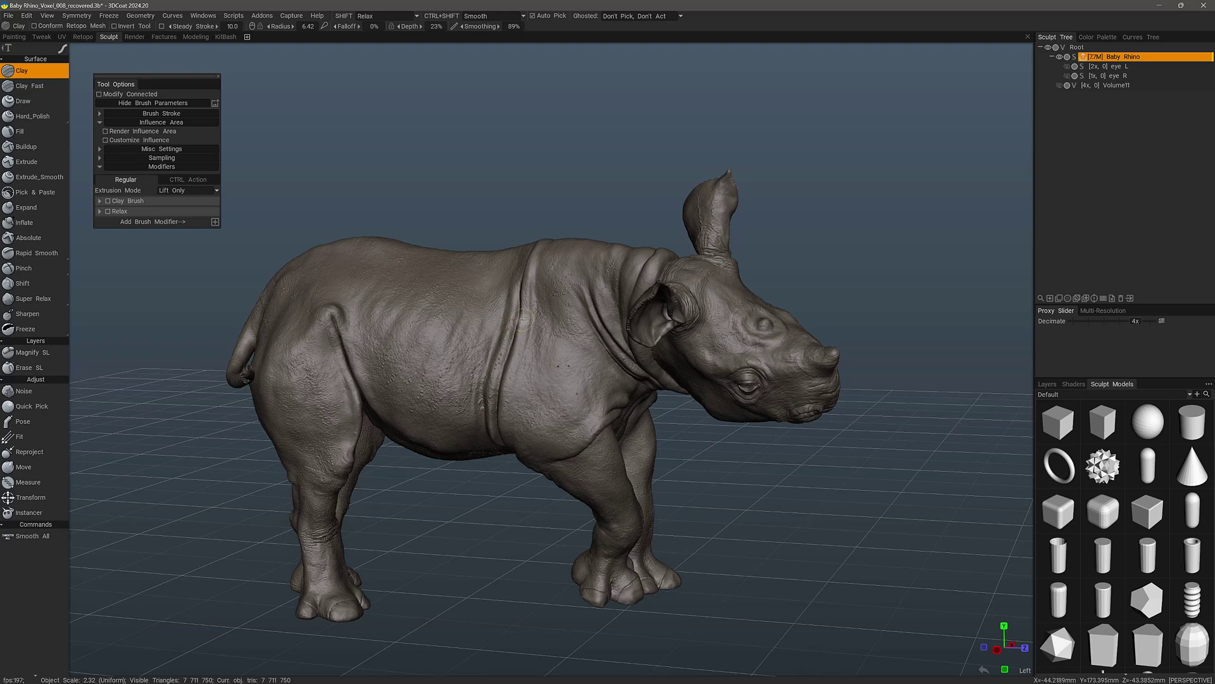
Activate the Pose tool for the Baby Rhino sculpt and set its selection mode to Line.
{"action": "key", "text": "e"}
{"action": "left_click_drag", "start_coordinate": [78, 345], "coordinate": [86, 430]}
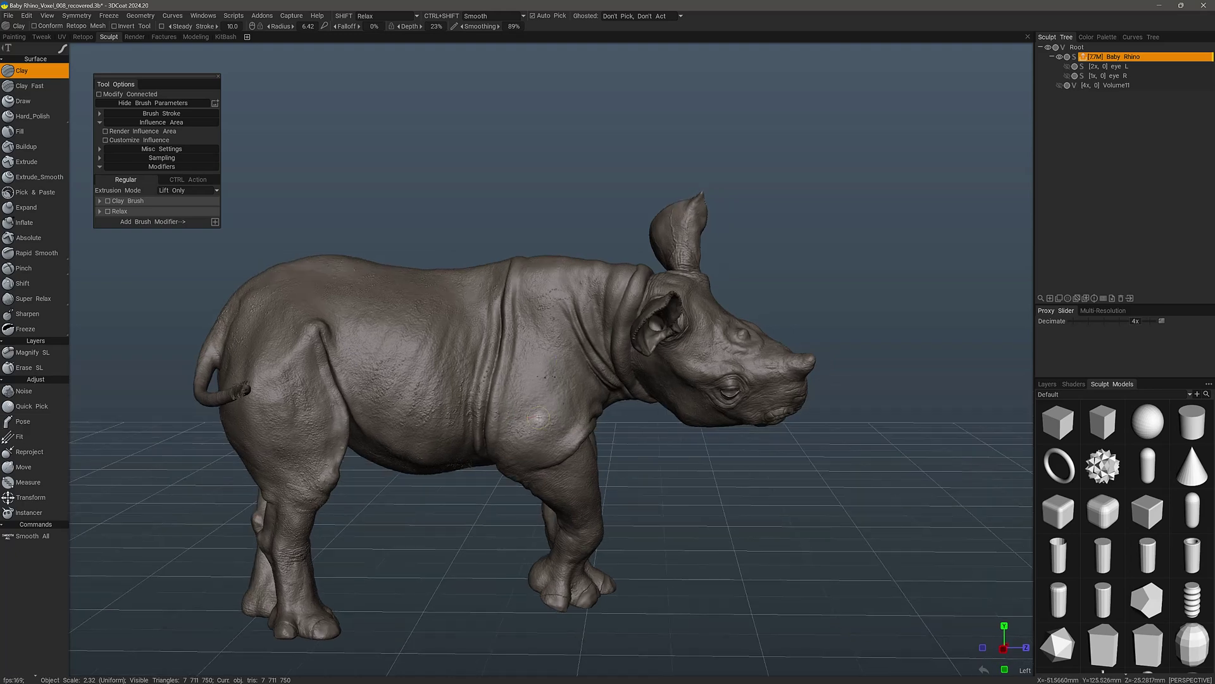
{"action": "left_click", "coordinate": [31, 421]}
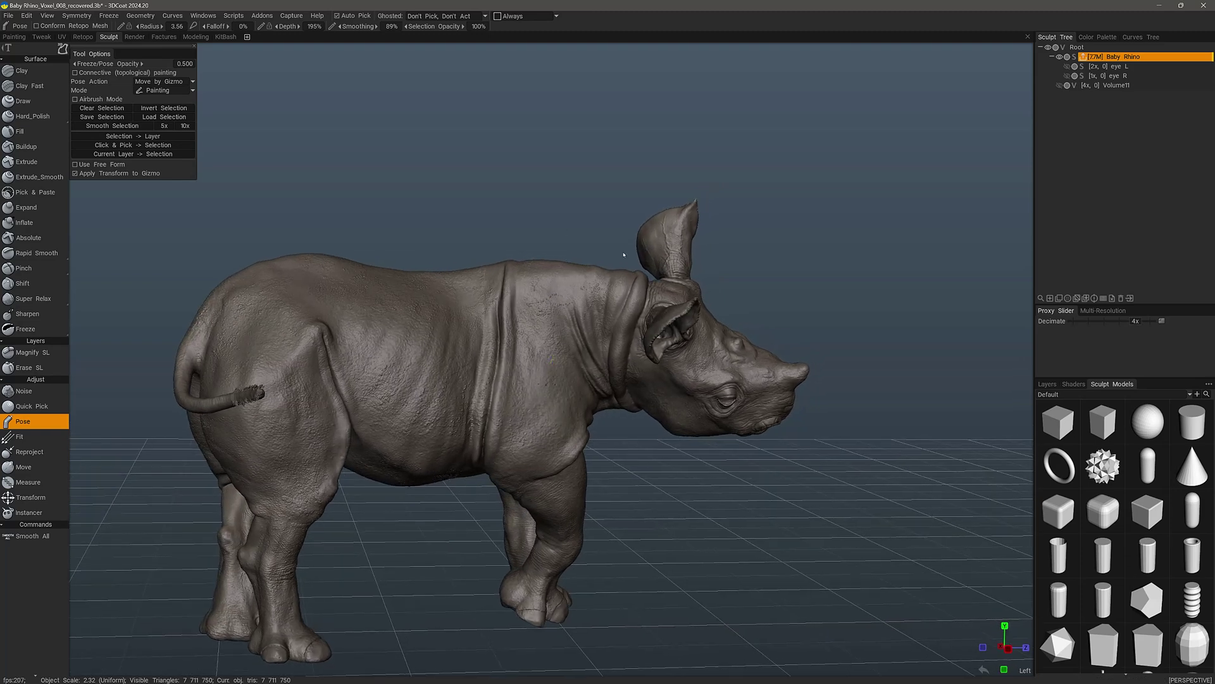
{"action": "left_click_drag", "start_coordinate": [688, 460], "coordinate": [665, 425]}
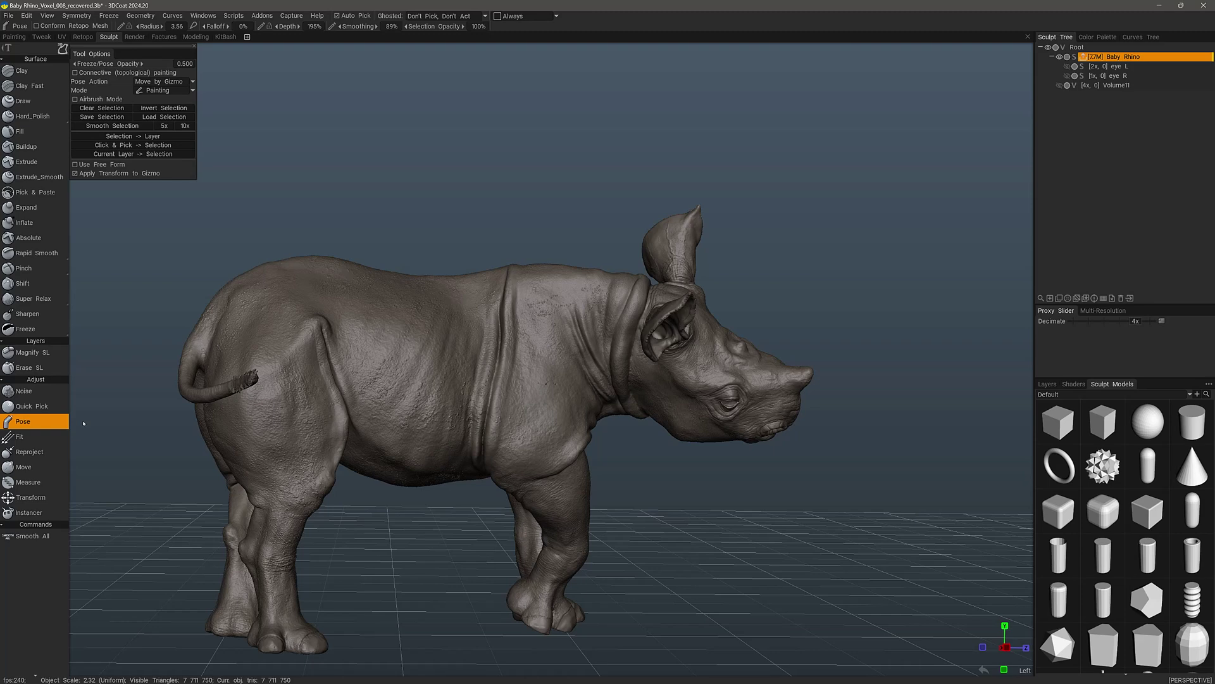
{"action": "left_click", "coordinate": [175, 92]}
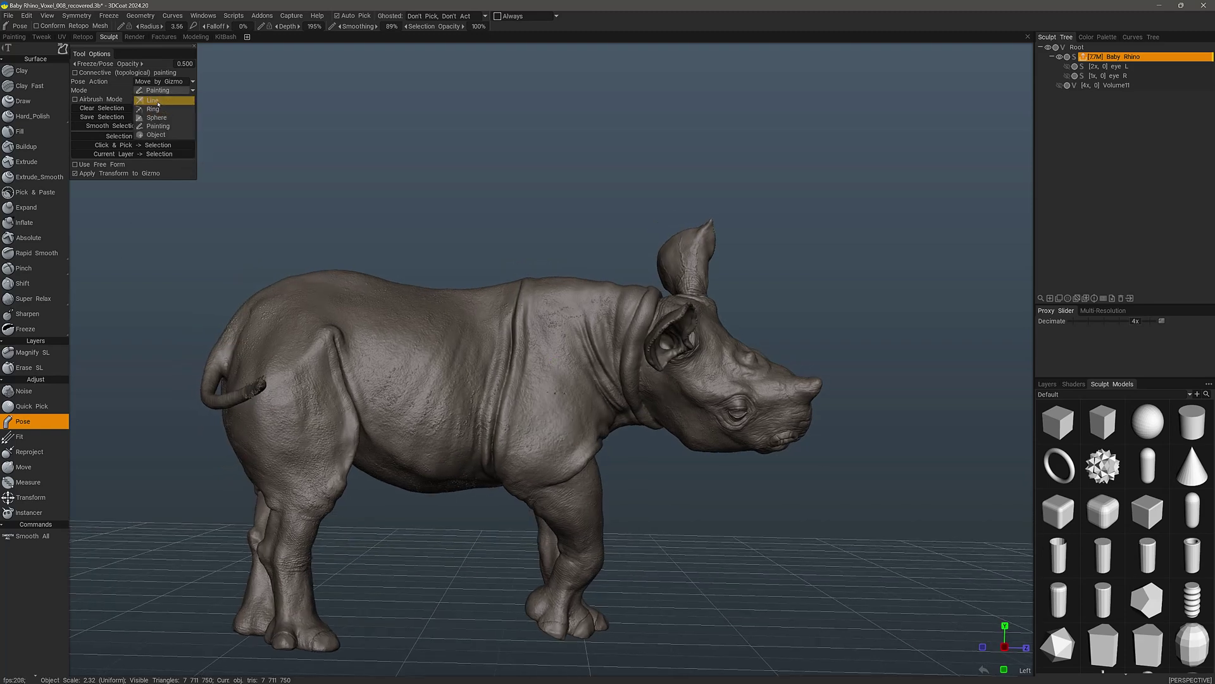
{"action": "left_click", "coordinate": [153, 100]}
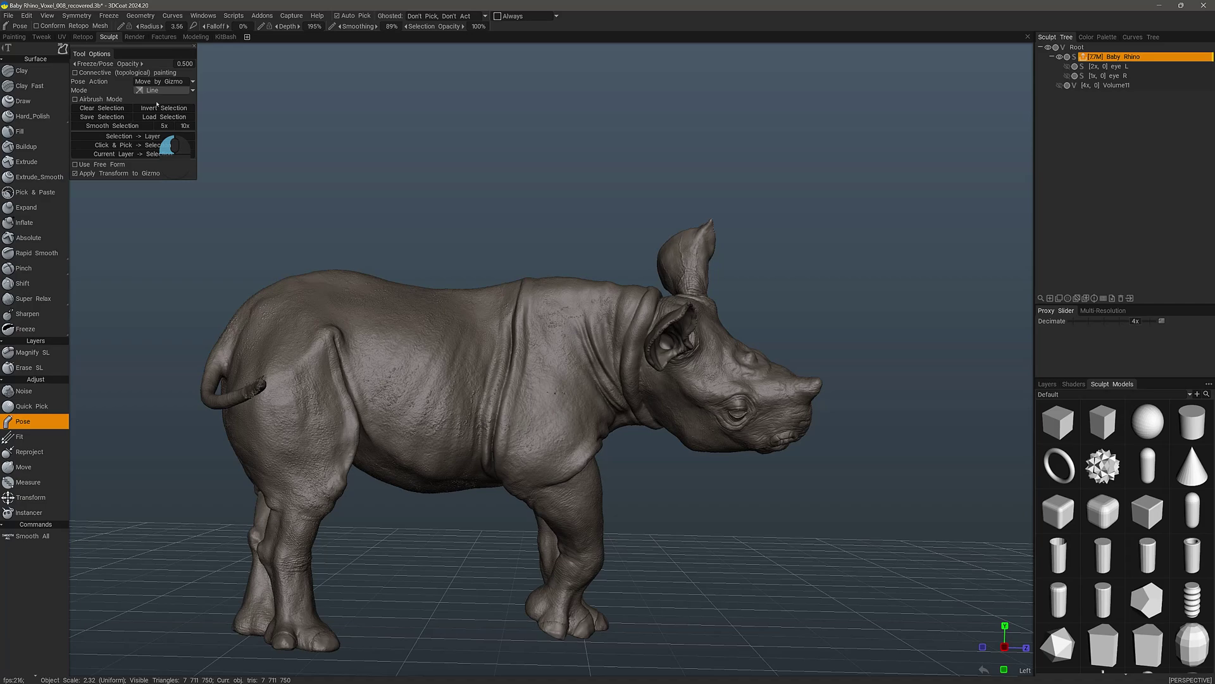
Draw a pose selection line from the rhino's neck folds to just behind the cheek to select the head.
{"action": "mouse_move", "coordinate": [519, 254]}
{"action": "left_mouse_down"}
{"action": "mouse_move", "coordinate": [599, 270]}
{"action": "mouse_move", "coordinate": [557, 329]}
{"action": "mouse_move", "coordinate": [551, 380]}
{"action": "mouse_move", "coordinate": [560, 364]}
{"action": "mouse_move", "coordinate": [565, 392]}
{"action": "mouse_move", "coordinate": [549, 354]}
{"action": "left_mouse_up"}
{"action": "mouse_move", "coordinate": [481, 374]}
{"action": "left_mouse_down", "text": "alt"}
{"action": "mouse_move", "coordinate": [608, 374]}
{"action": "mouse_move", "coordinate": [605, 348]}
{"action": "left_mouse_up", "text": "alt"}
{"action": "scroll", "coordinate": [550, 374], "scroll_direction": "up", "scroll_amount": 4}
{"action": "key", "text": "e"}
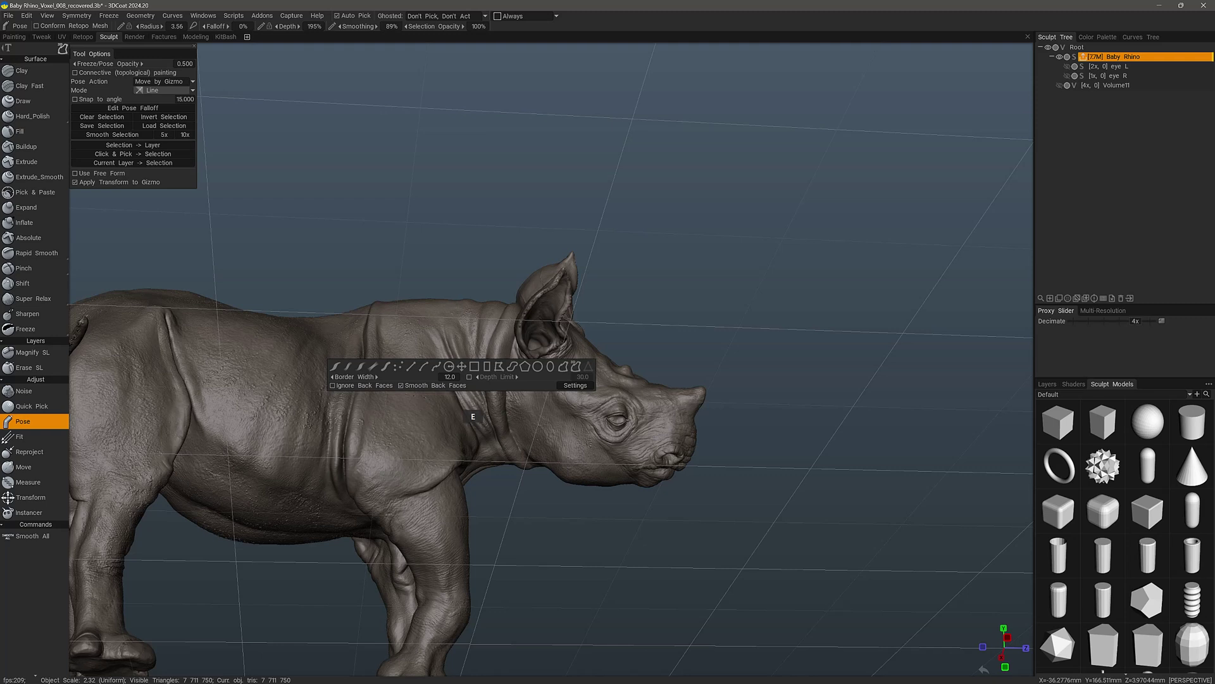
{"action": "left_click", "coordinate": [385, 366]}
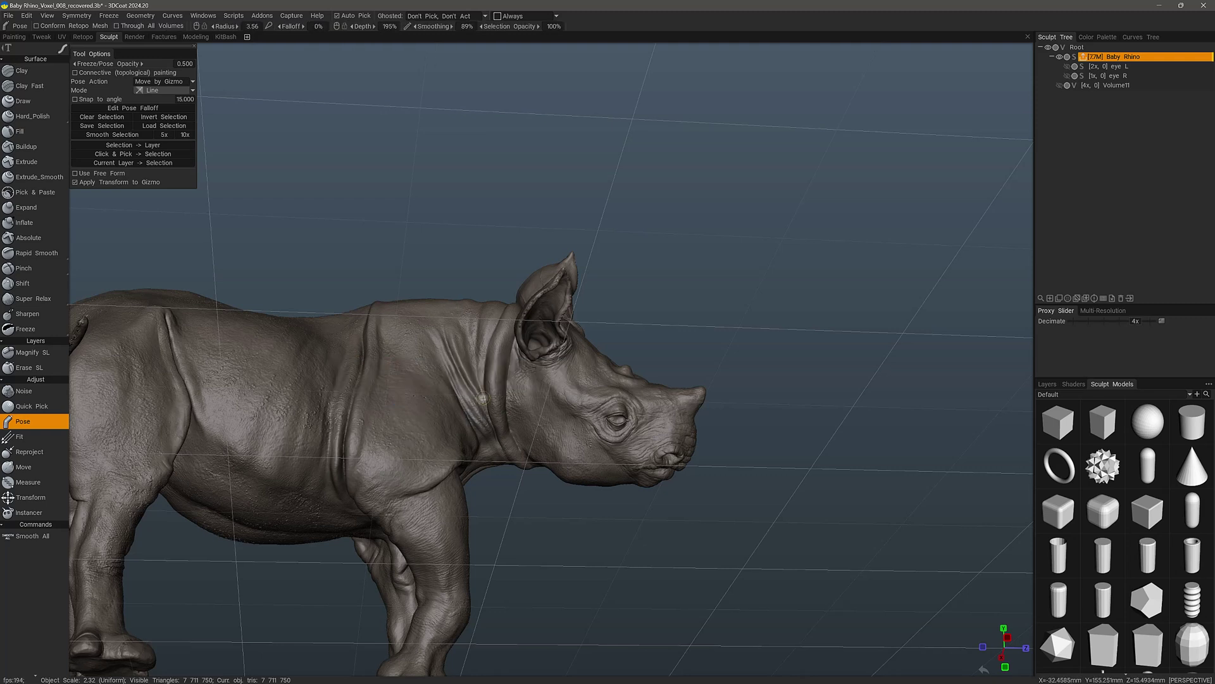
{"action": "left_click_drag", "start_coordinate": [459, 391], "coordinate": [489, 395]}
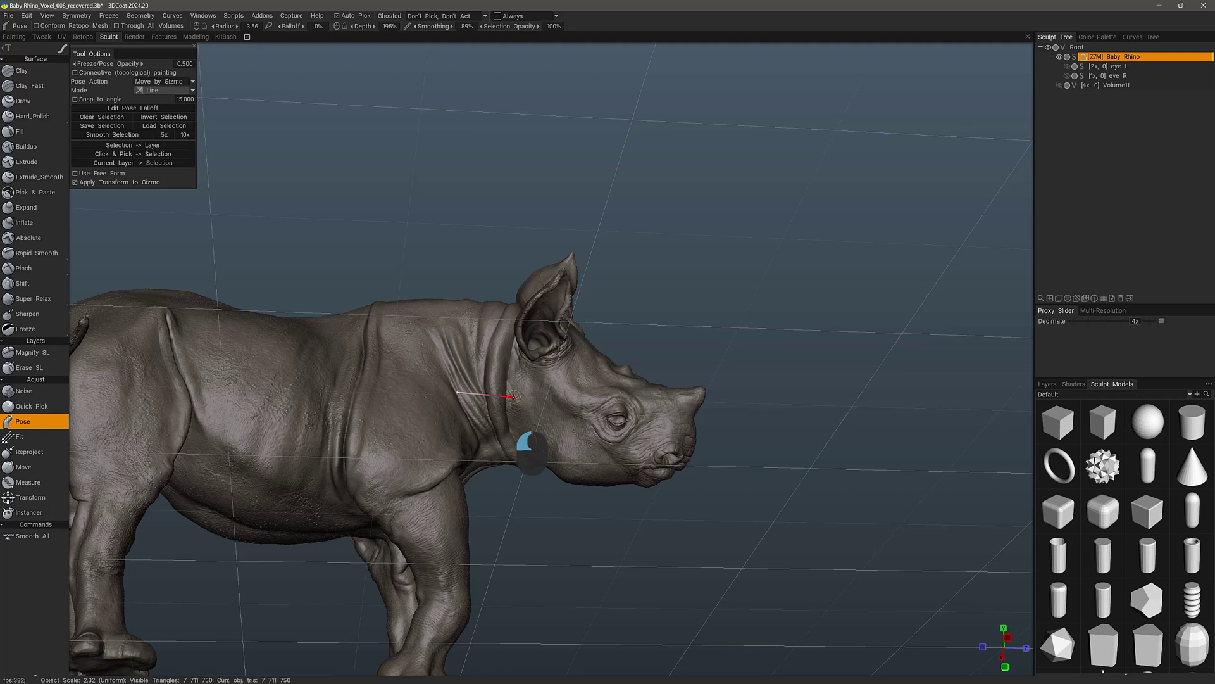
{"action": "mouse_move", "coordinate": [515, 397]}
{"action": "left_mouse_down"}
{"action": "mouse_move", "coordinate": [689, 450]}
{"action": "mouse_move", "coordinate": [526, 410]}
{"action": "left_mouse_up"}
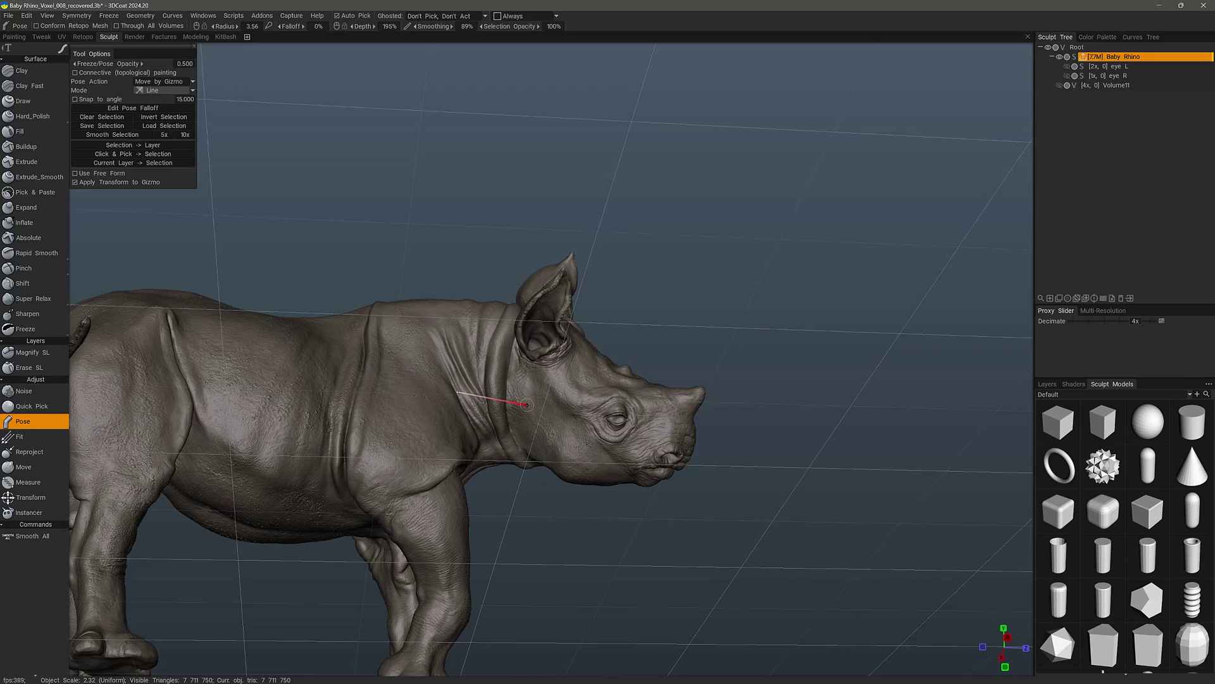
{"action": "left_click_drag", "start_coordinate": [527, 404], "coordinate": [527, 404]}
{"action": "mouse_move", "coordinate": [578, 504]}
{"action": "left_mouse_down"}
{"action": "mouse_move", "coordinate": [544, 498]}
{"action": "mouse_move", "coordinate": [515, 469]}
{"action": "mouse_move", "coordinate": [533, 430]}
{"action": "left_mouse_up"}
Check the line selection around the head and front legs, and clear it.
{"action": "right_click_drag", "start_coordinate": [467, 453], "coordinate": [360, 418]}
{"action": "left_click_drag", "start_coordinate": [360, 418], "coordinate": [521, 354]}
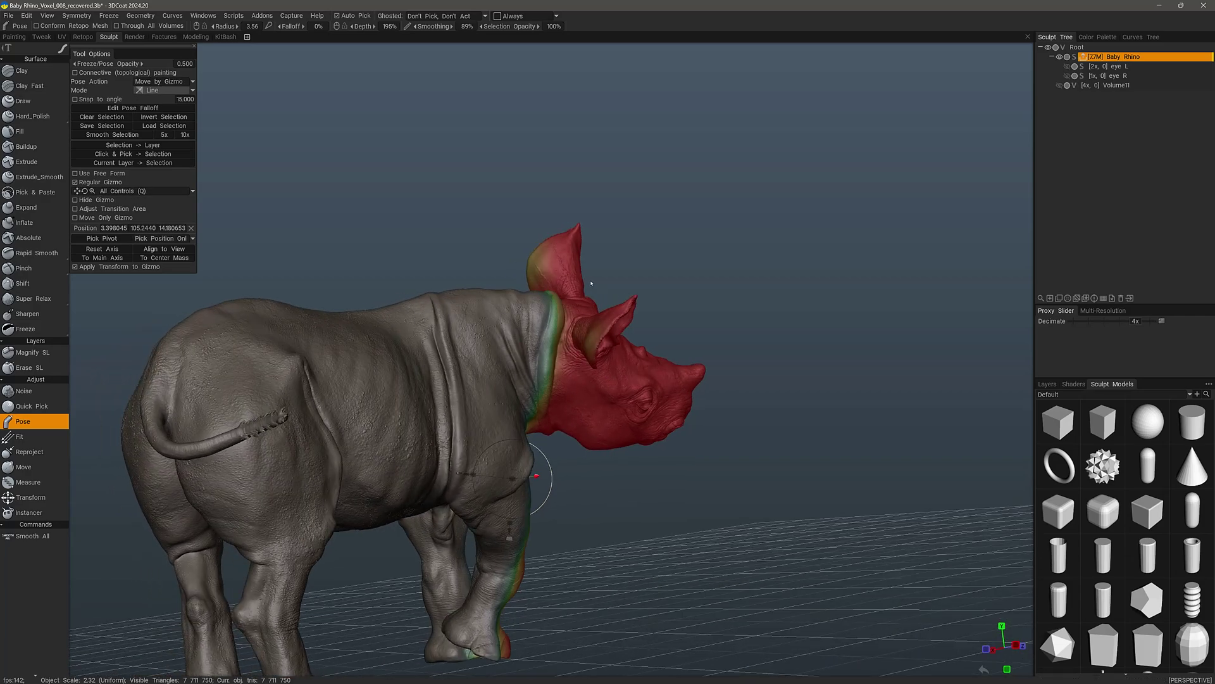
{"action": "right_click_drag", "start_coordinate": [591, 283], "coordinate": [549, 350]}
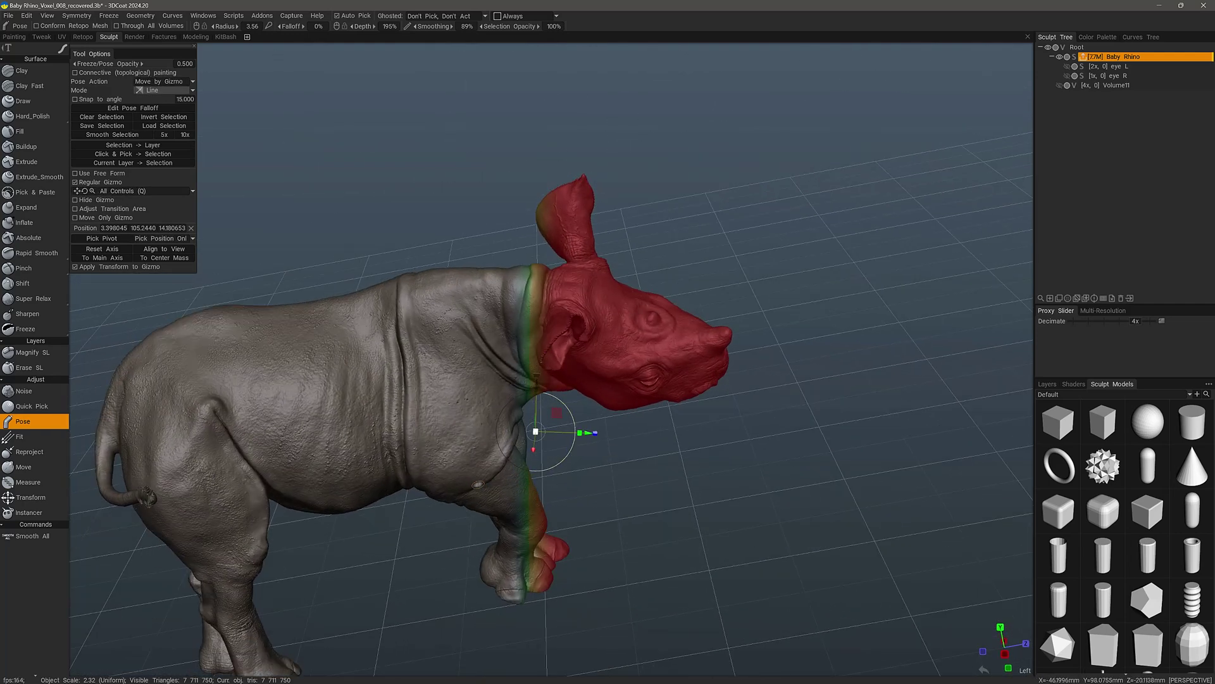
{"action": "right_click_drag", "start_coordinate": [478, 484], "coordinate": [471, 436]}
{"action": "left_click", "coordinate": [109, 117]}
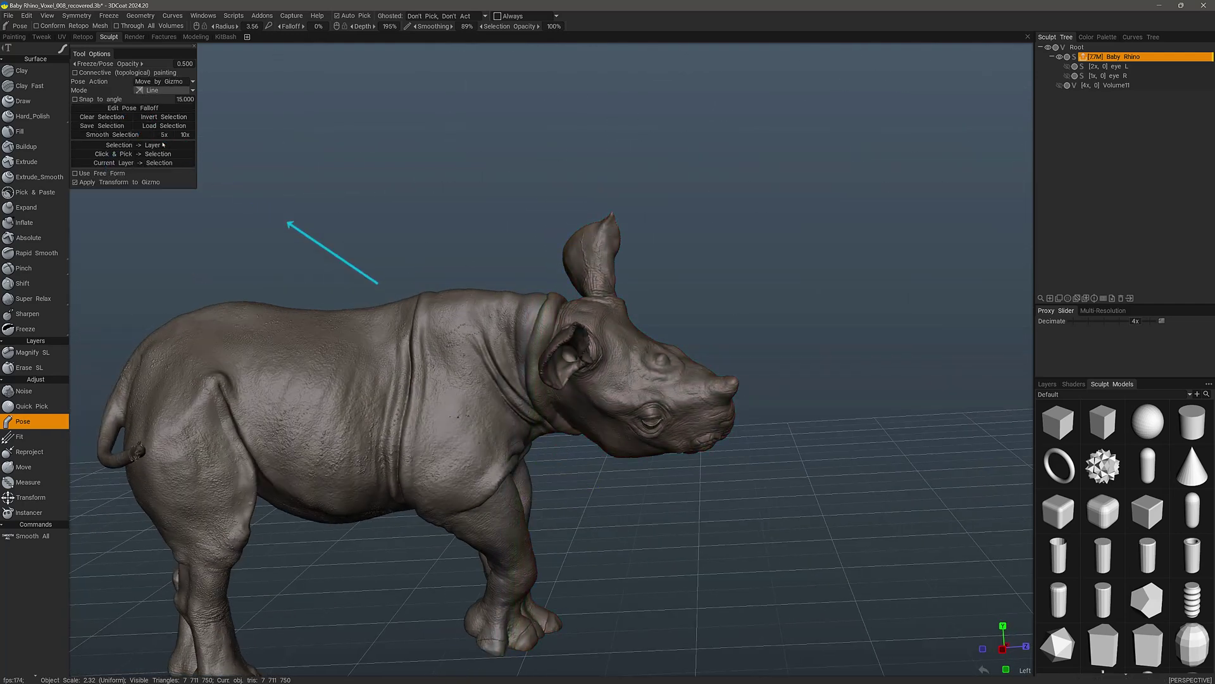
Set the Pose tool's selection mode to Painting.
{"action": "right_click_drag", "start_coordinate": [202, 176], "coordinate": [223, 193]}
{"action": "left_click", "coordinate": [163, 92]}
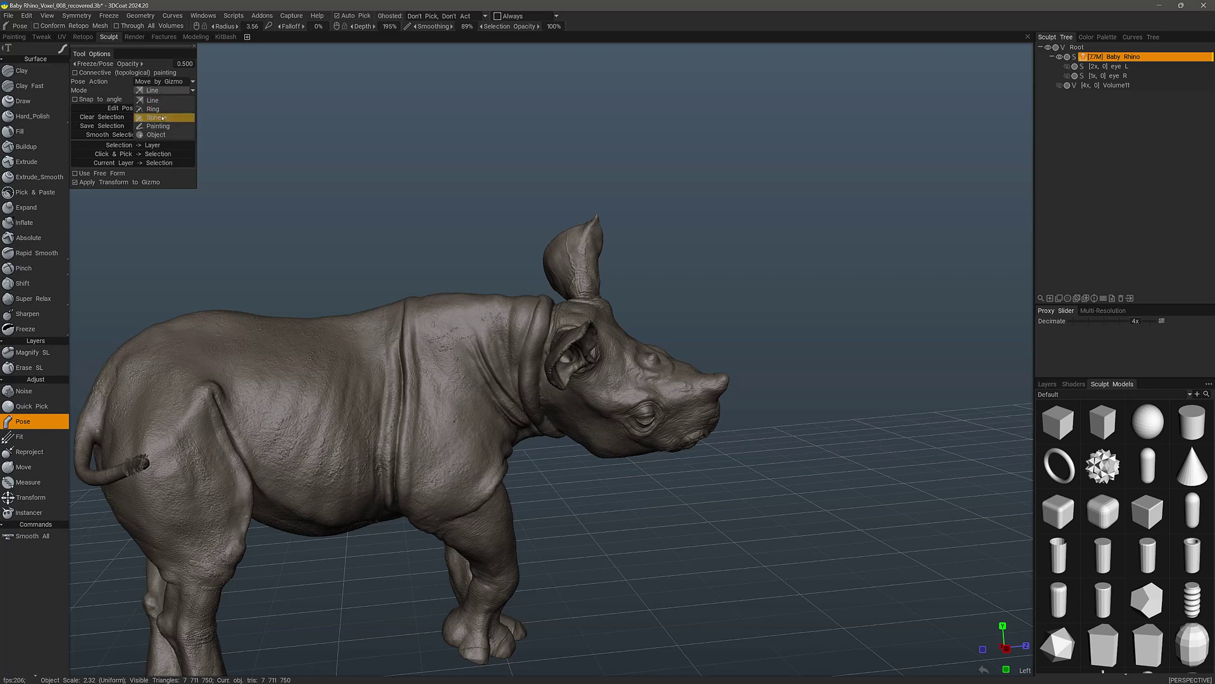
{"action": "left_click", "coordinate": [163, 127]}
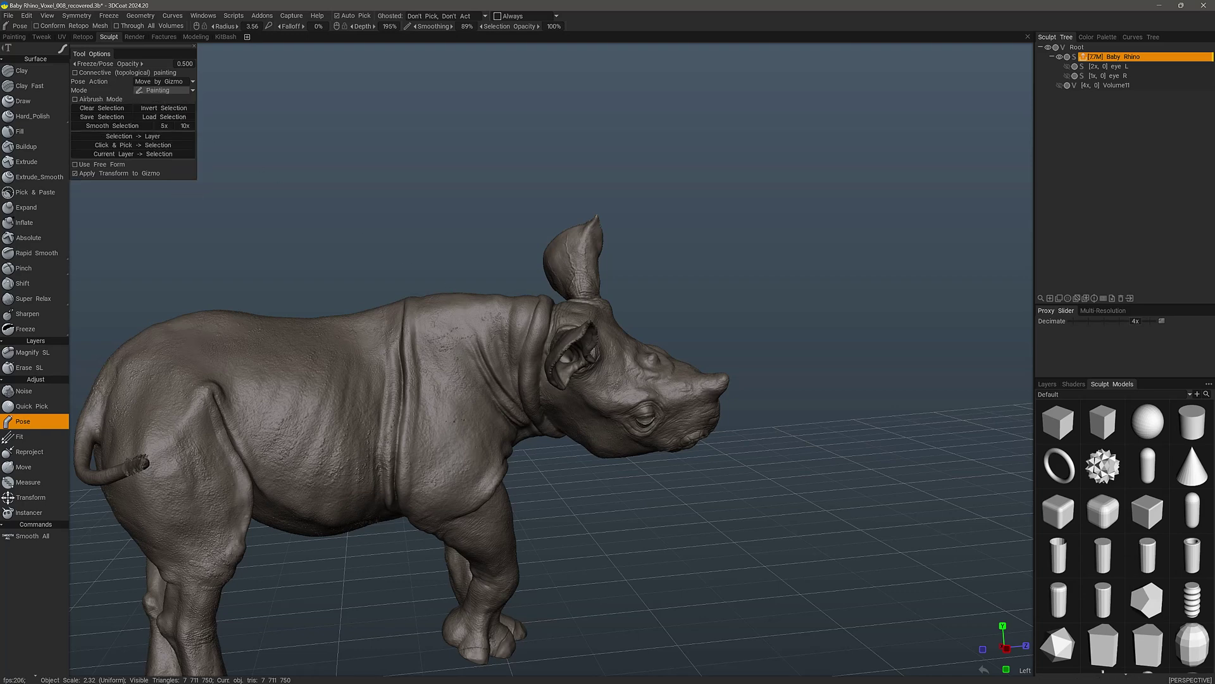
Select the rhino's head from above with a freehand lasso that cuts across the neck behind the ears.
{"action": "left_click_drag", "start_coordinate": [490, 234], "coordinate": [452, 289]}
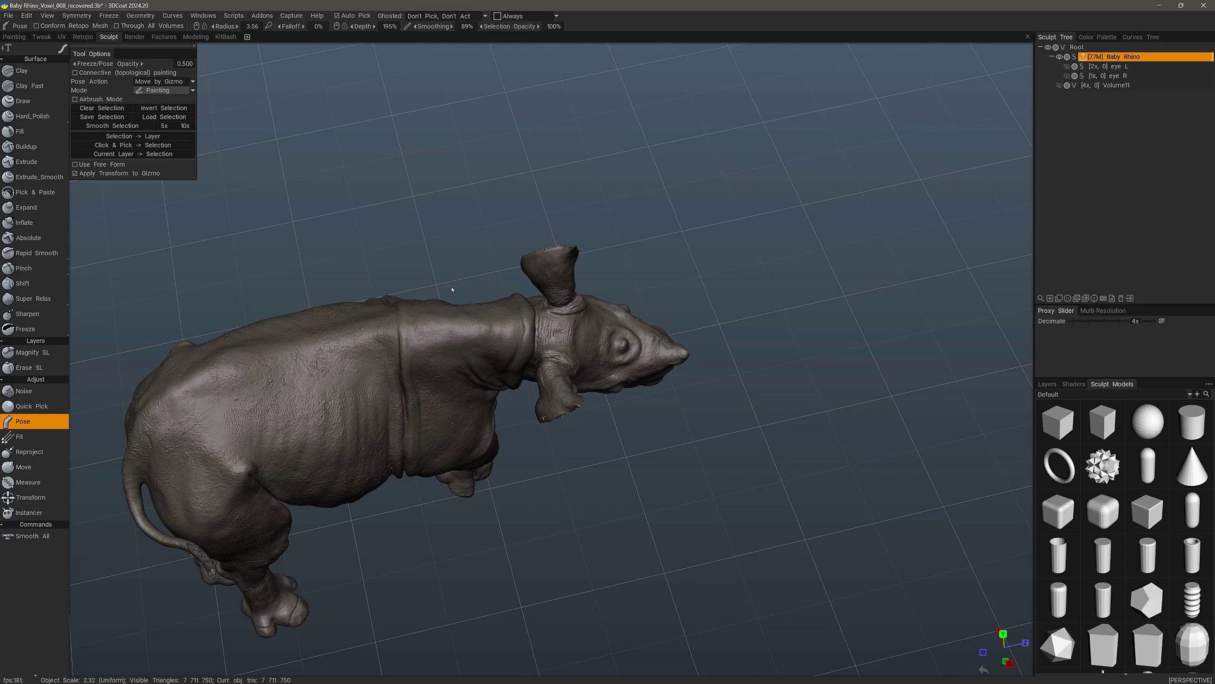
{"action": "right_click_drag", "start_coordinate": [452, 290], "coordinate": [483, 281]}
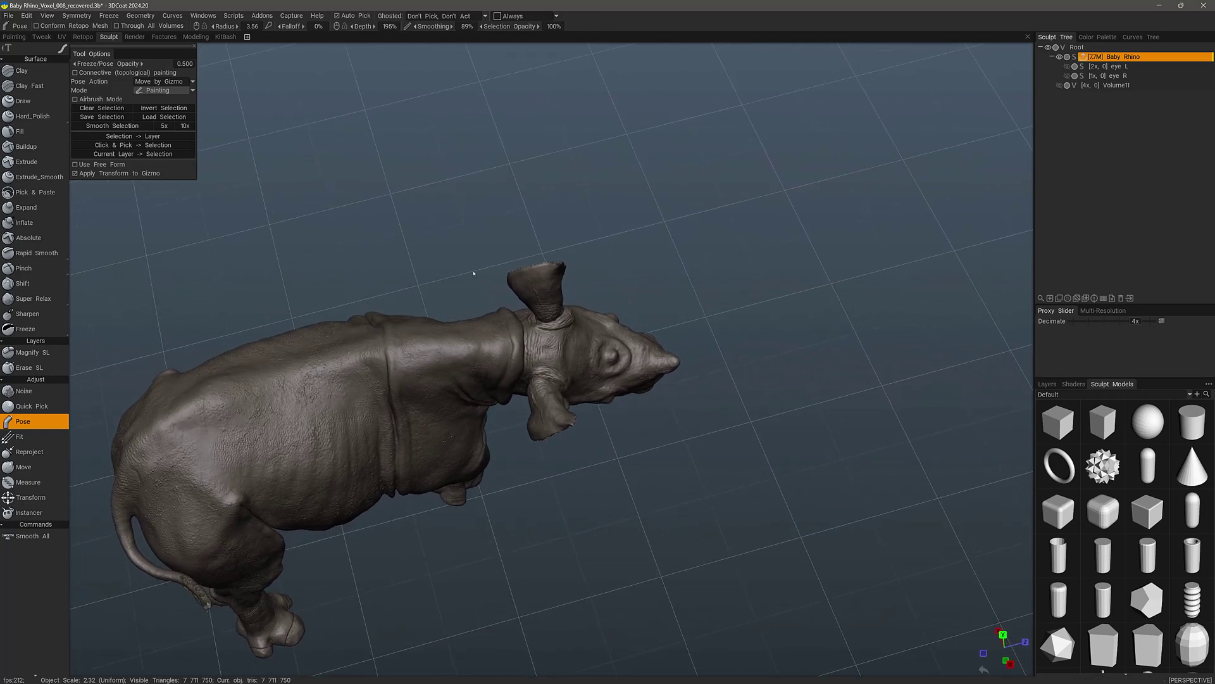
{"action": "key", "text": "e"}
{"action": "left_click", "coordinate": [518, 264]}
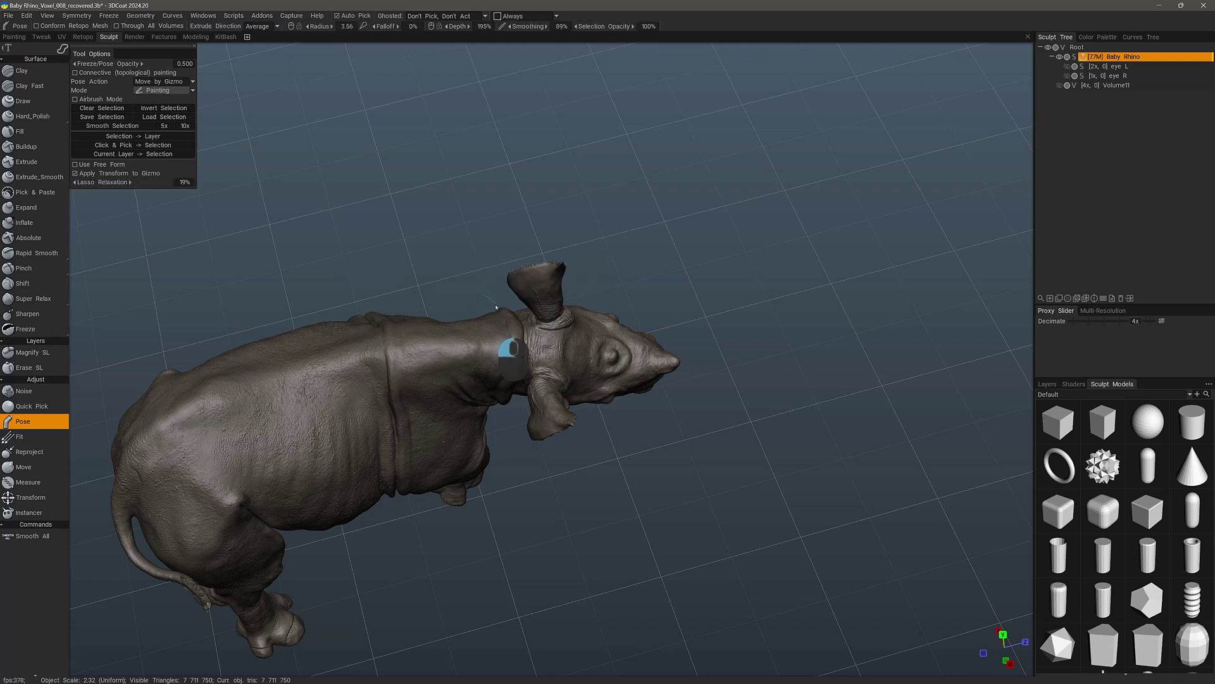
{"action": "mouse_move", "coordinate": [496, 307]}
{"action": "left_mouse_down"}
{"action": "mouse_move", "coordinate": [504, 413]}
{"action": "mouse_move", "coordinate": [524, 466]}
{"action": "mouse_move", "coordinate": [750, 373]}
{"action": "mouse_move", "coordinate": [539, 225]}
{"action": "left_mouse_up"}
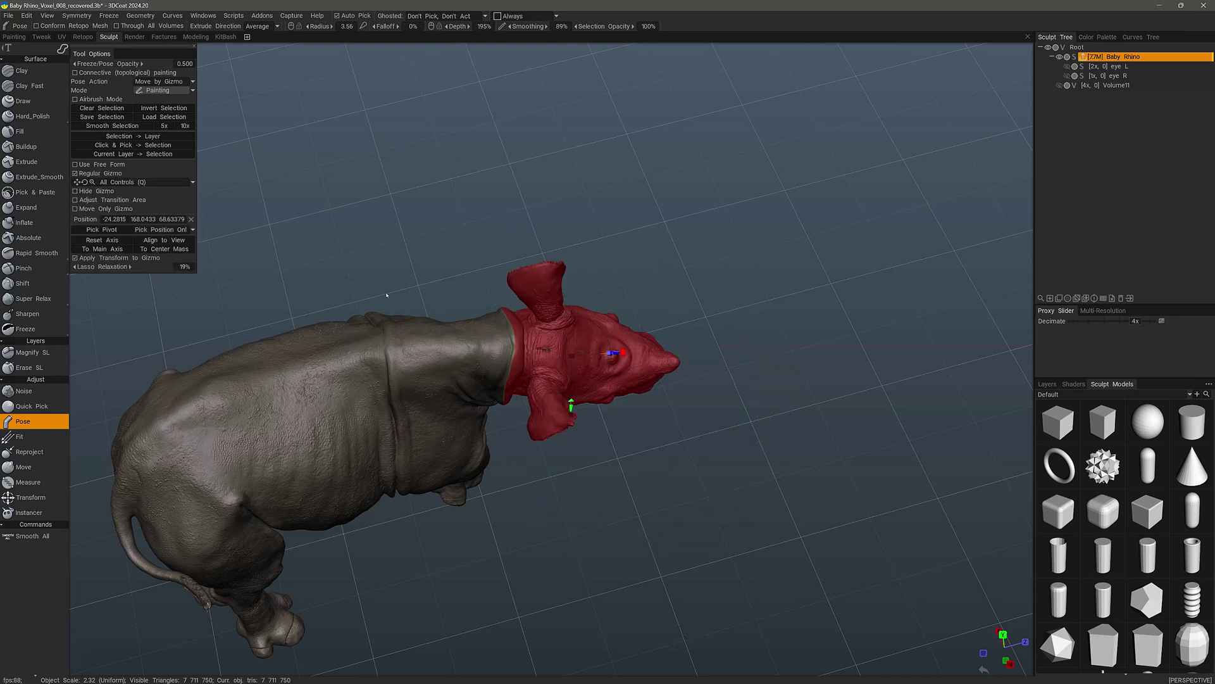
Inspect the lasso selection's edge from beneath and above the neck, and clear the selection.
{"action": "left_click_drag", "start_coordinate": [392, 286], "coordinate": [430, 95]}
{"action": "left_click_drag", "start_coordinate": [592, 399], "coordinate": [537, 348]}
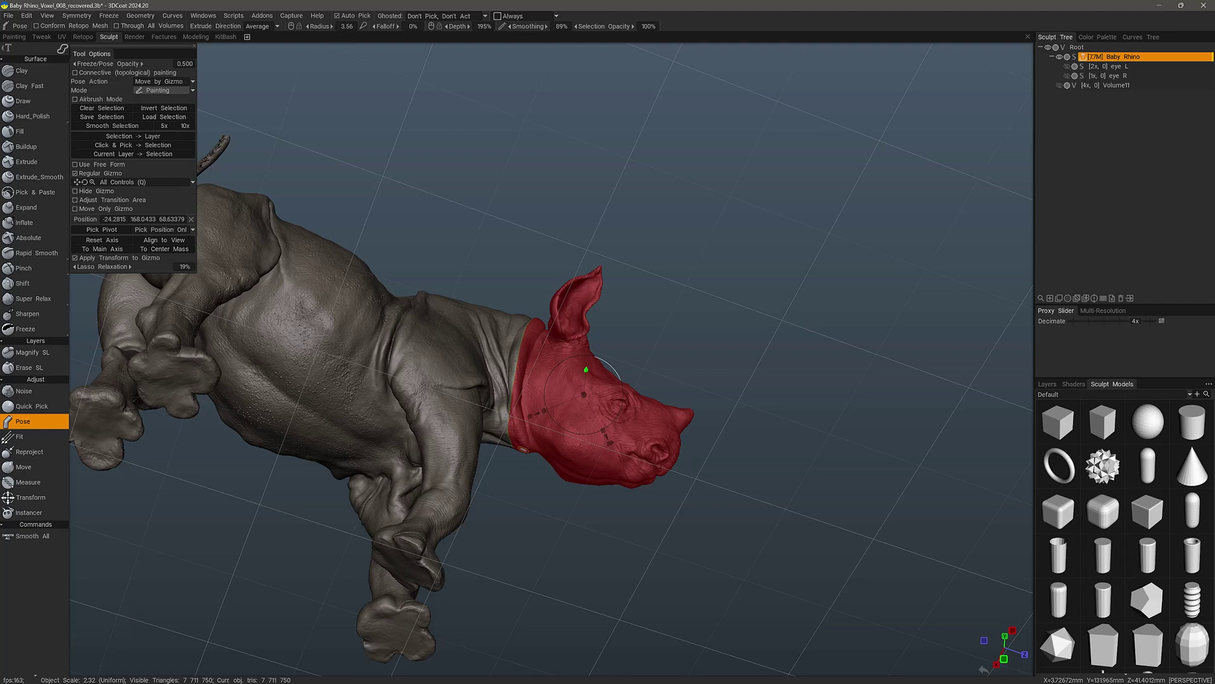
{"action": "left_click_drag", "start_coordinate": [518, 419], "coordinate": [477, 385], "text": "alt"}
{"action": "right_click_drag", "start_coordinate": [477, 385], "coordinate": [492, 362]}
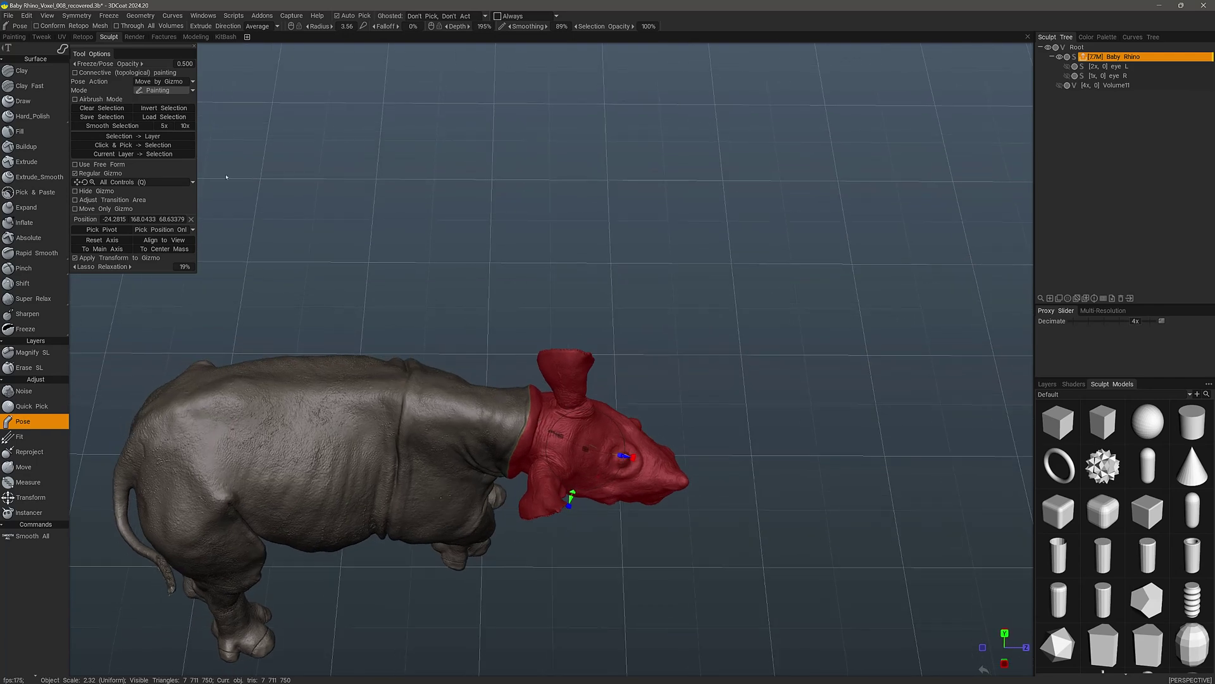
{"action": "left_click", "coordinate": [101, 107]}
Choose the closed surface spline stroke mode and place its first points across the underside of the rhino's neck.
{"action": "right_click_drag", "start_coordinate": [547, 276], "coordinate": [434, 253]}
{"action": "mouse_move", "coordinate": [61, 49]}
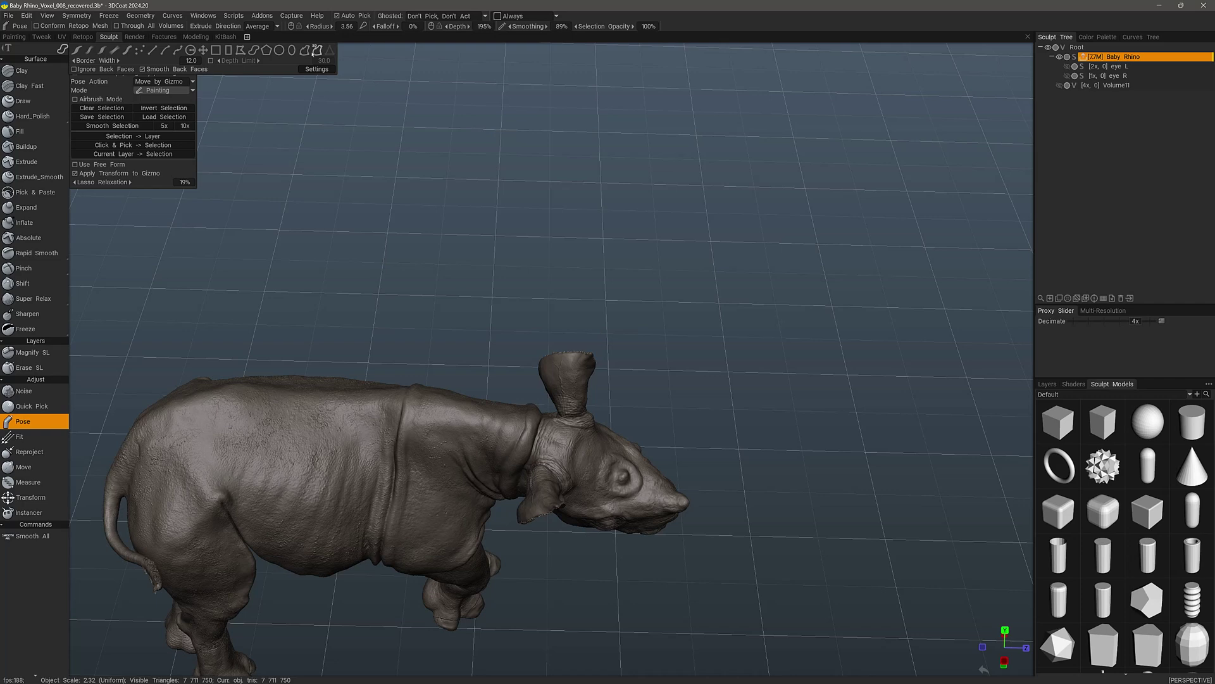
{"action": "left_click", "coordinate": [318, 50]}
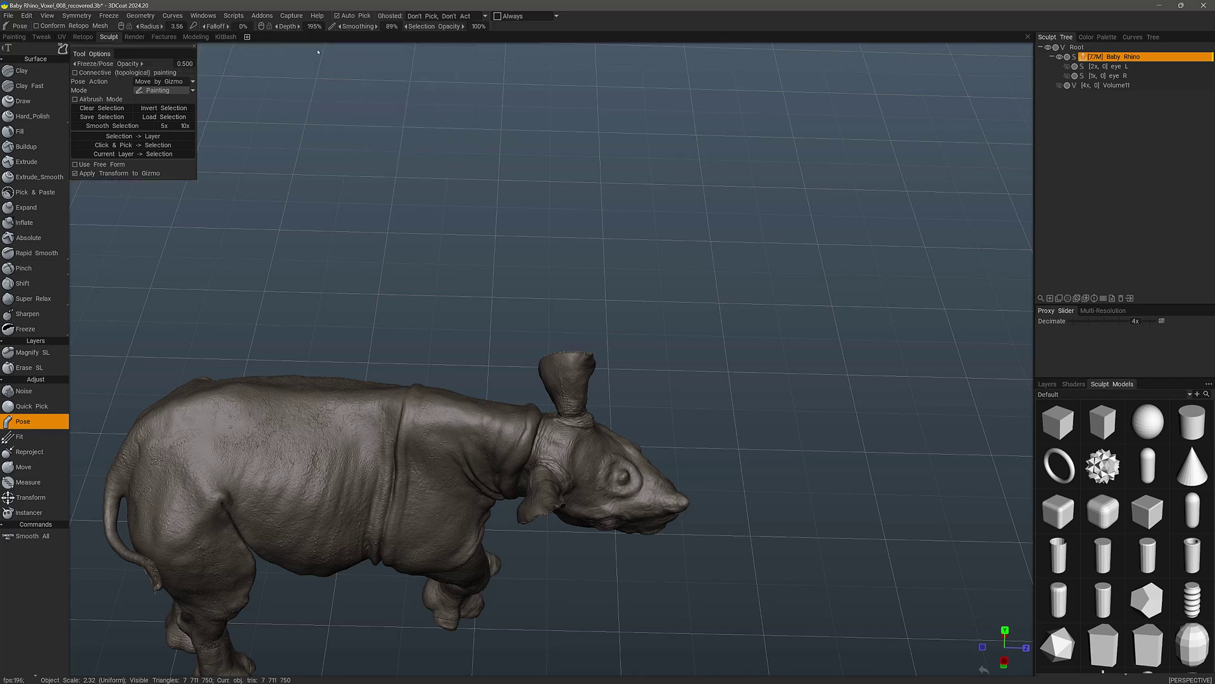
{"action": "left_click_drag", "start_coordinate": [495, 436], "coordinate": [541, 351], "text": "alt"}
{"action": "mouse_move", "coordinate": [540, 351]}
{"action": "left_mouse_down"}
{"action": "mouse_move", "coordinate": [499, 446]}
{"action": "mouse_move", "coordinate": [503, 364]}
{"action": "left_mouse_up"}
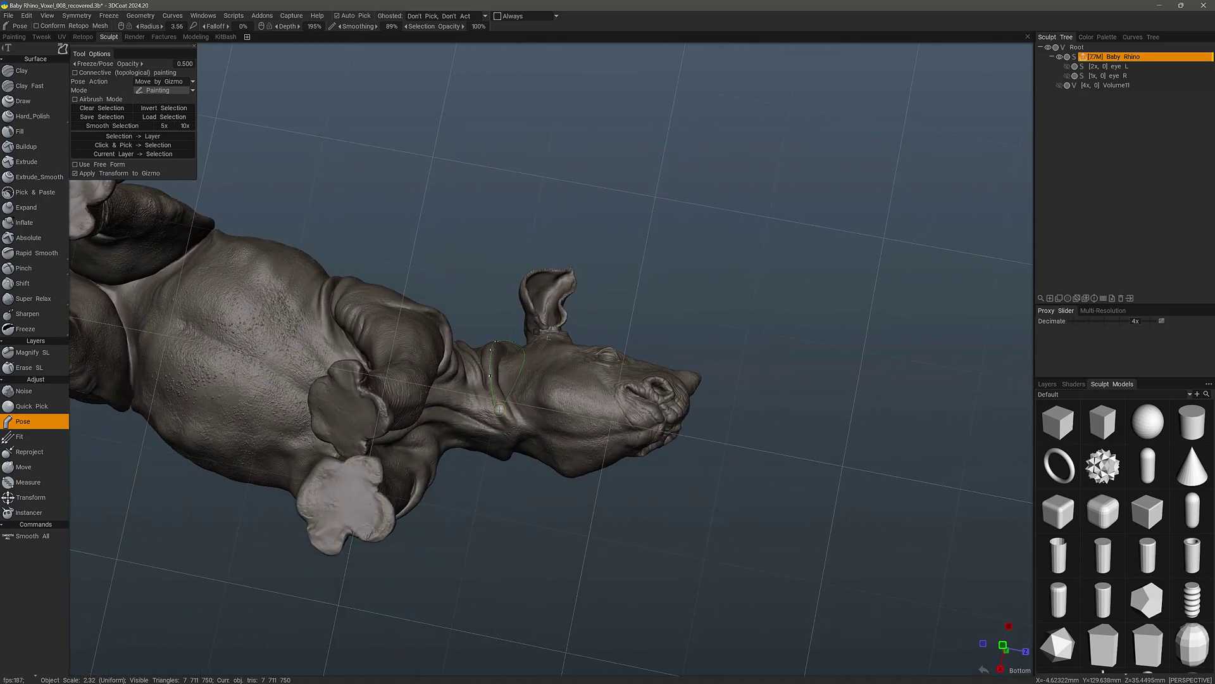
{"action": "left_click", "coordinate": [497, 407]}
{"action": "left_click_drag", "start_coordinate": [498, 407], "coordinate": [501, 374], "text": "alt"}
{"action": "left_click", "coordinate": [505, 406]}
Complete the spline loop over the top of the neck behind the ears and apply it to select the head.
{"action": "middle_click_drag", "start_coordinate": [505, 405], "coordinate": [465, 346]}
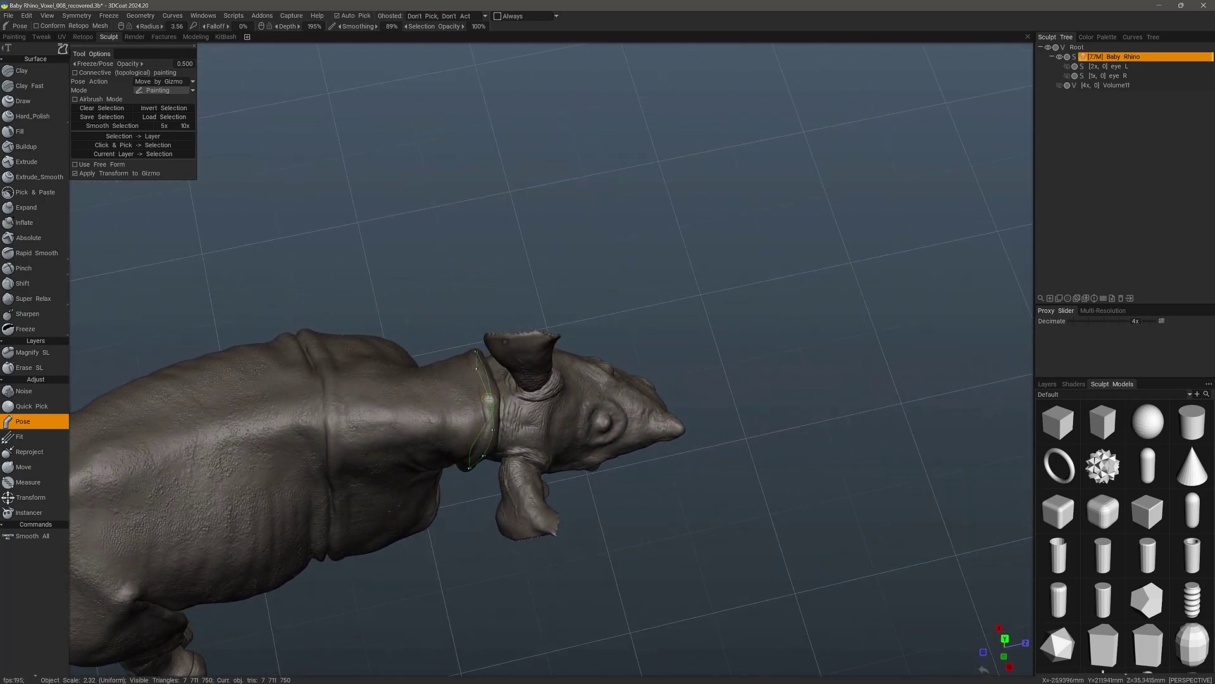
{"action": "middle_click_drag", "start_coordinate": [489, 399], "coordinate": [446, 388]}
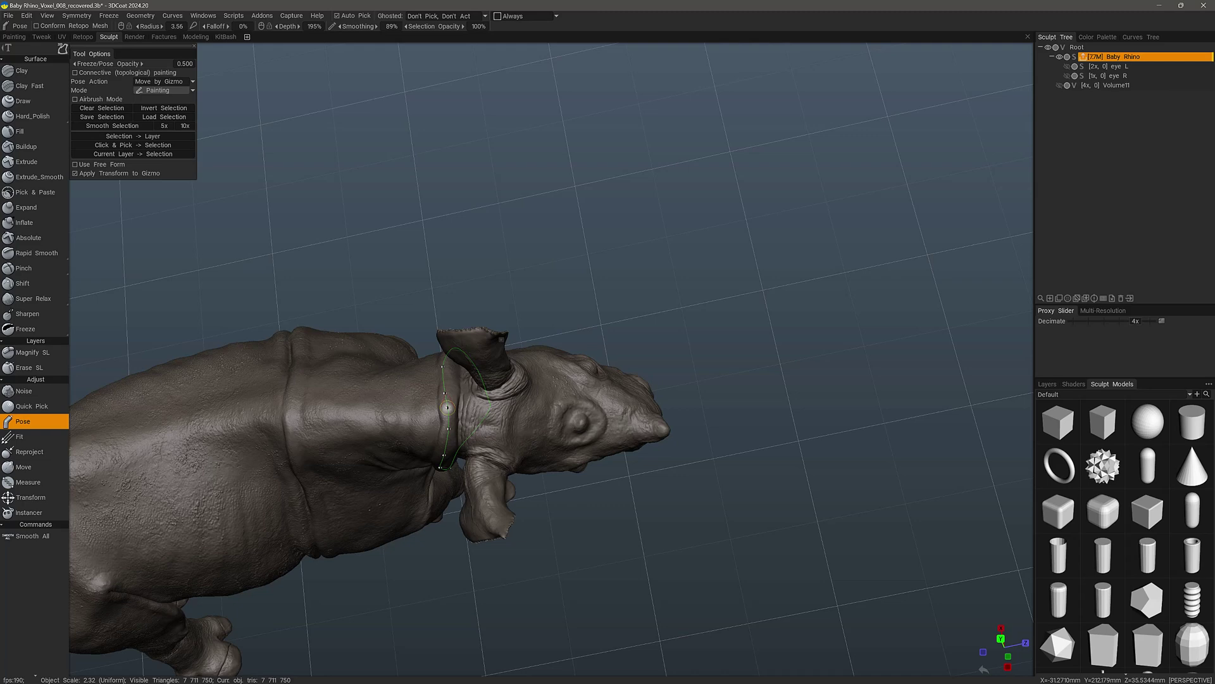
{"action": "middle_click_drag", "start_coordinate": [379, 406], "coordinate": [450, 389]}
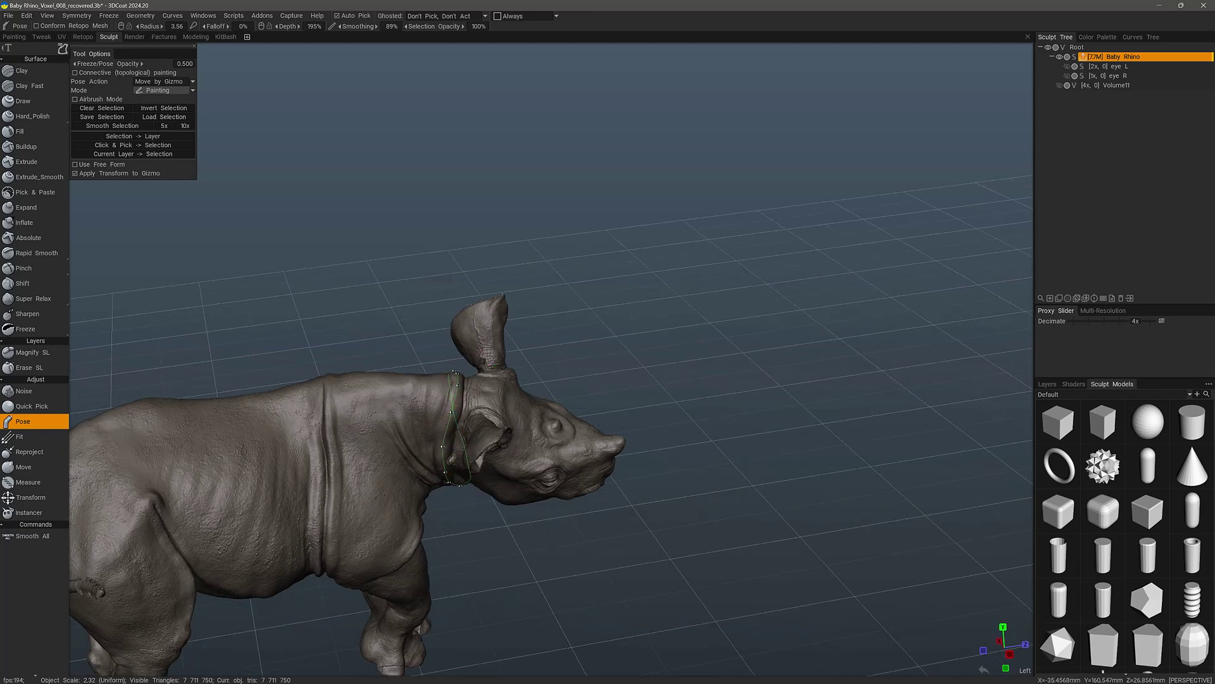
{"action": "mouse_move", "coordinate": [450, 389]}
{"action": "middle_mouse_down"}
{"action": "mouse_move", "coordinate": [451, 421]}
{"action": "mouse_move", "coordinate": [455, 393]}
{"action": "middle_mouse_up"}
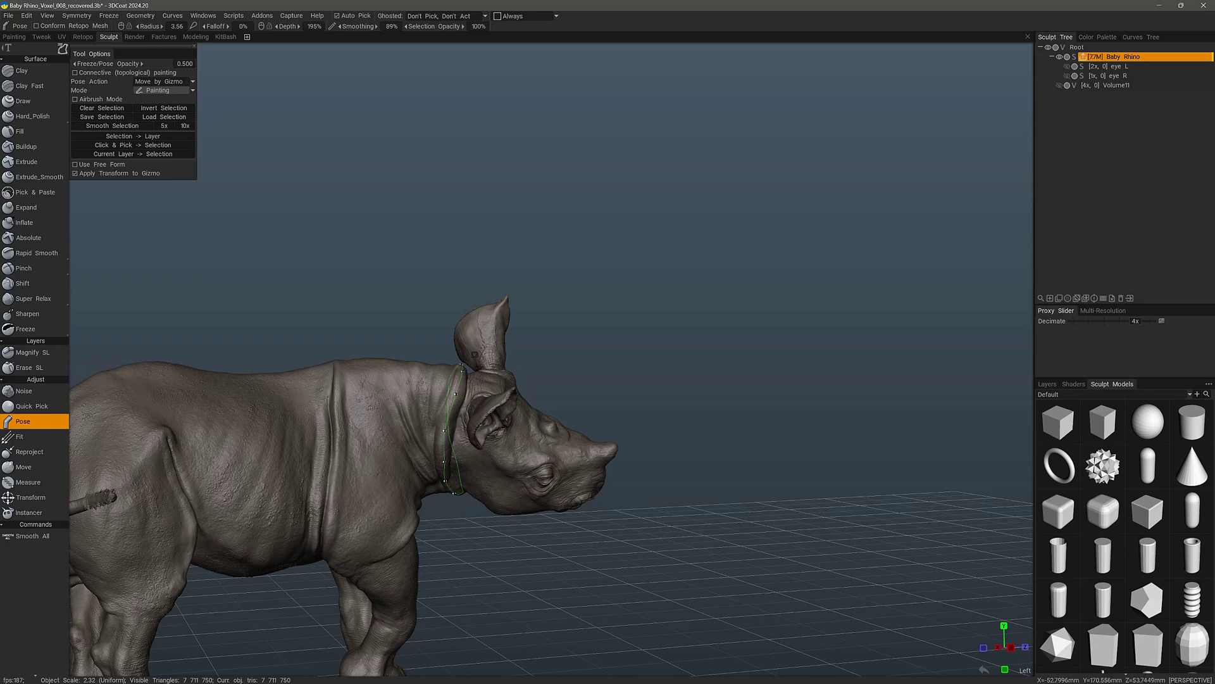
{"action": "middle_click_drag", "start_coordinate": [614, 465], "coordinate": [437, 474]}
{"action": "middle_click_drag", "start_coordinate": [280, 204], "coordinate": [418, 262]}
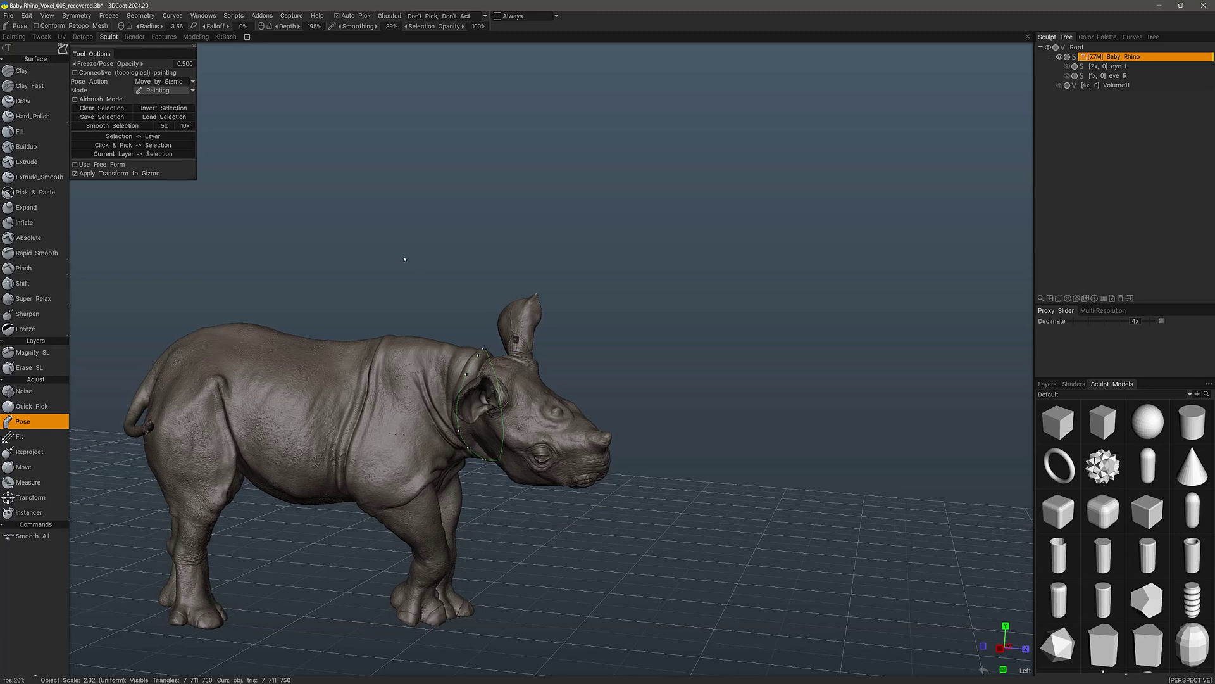
{"action": "key", "text": "ctrl+z"}
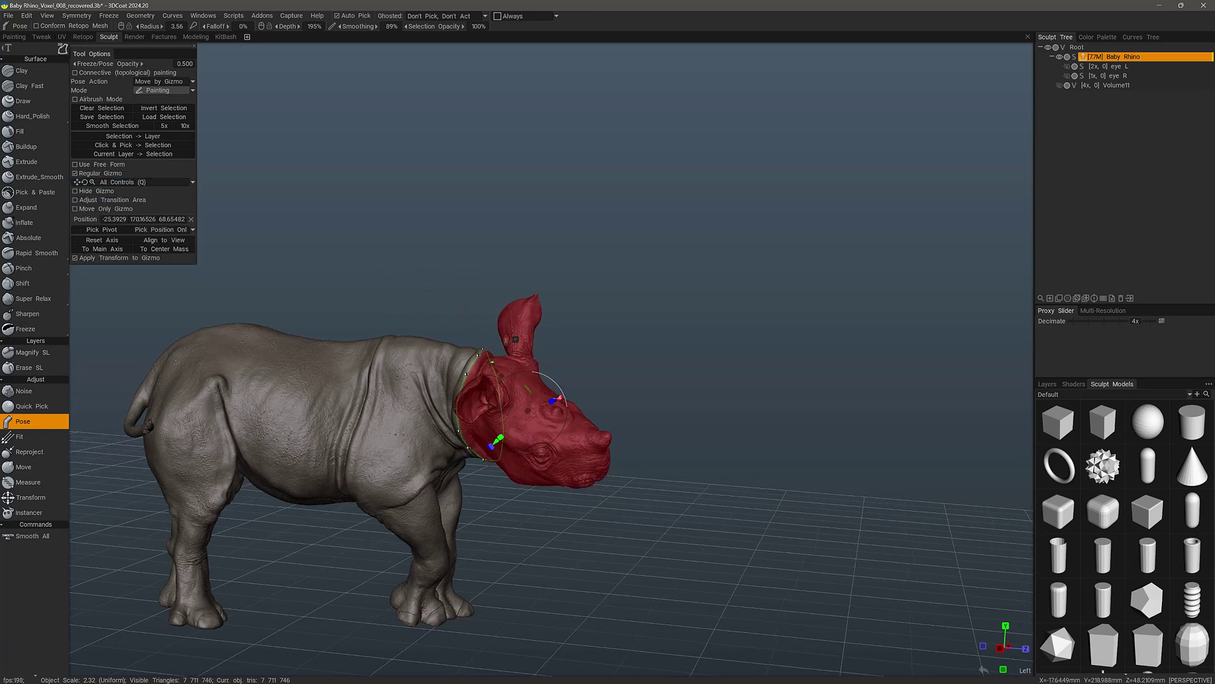
Check the head selection from all sides and convert it into a new polygroup layer.
{"action": "left_click_drag", "start_coordinate": [427, 475], "coordinate": [467, 474]}
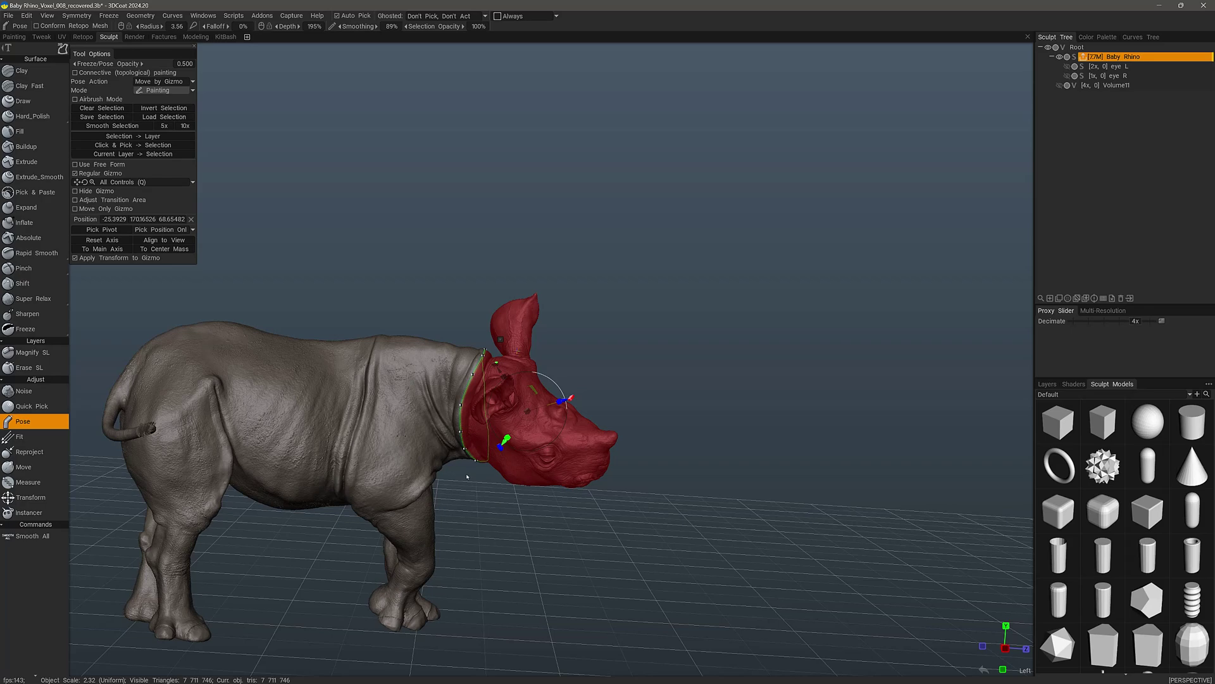
{"action": "middle_click_drag", "start_coordinate": [492, 496], "coordinate": [476, 538]}
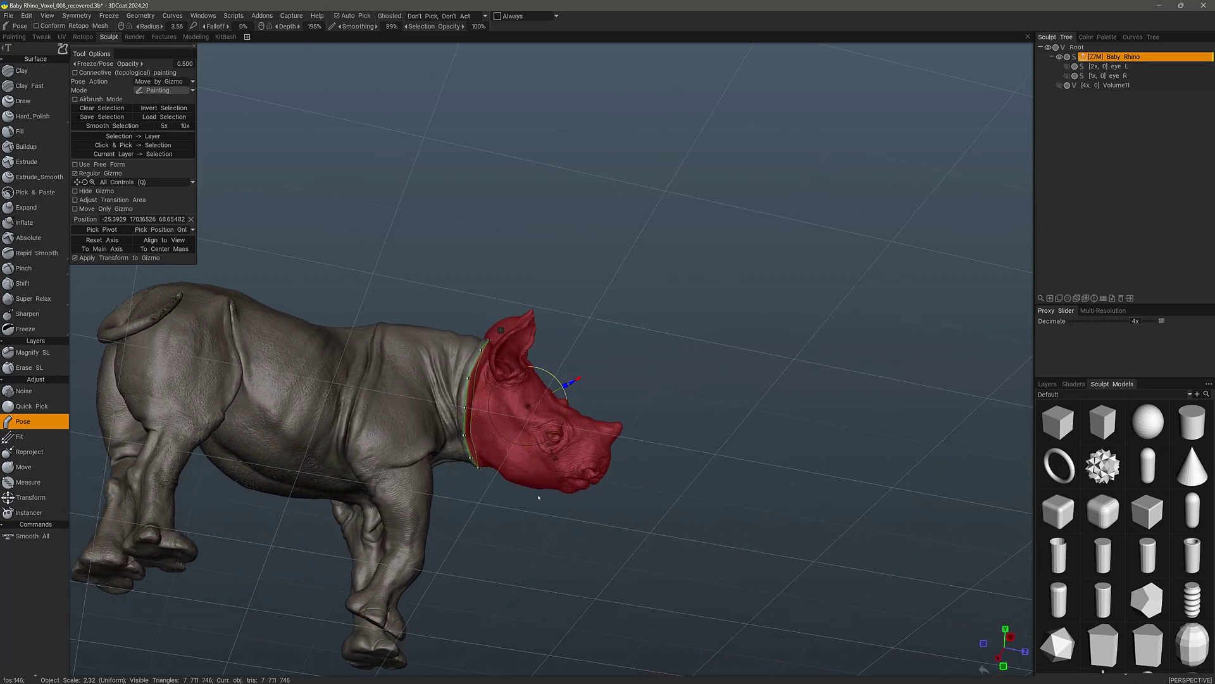
{"action": "middle_click_drag", "start_coordinate": [558, 353], "coordinate": [599, 367]}
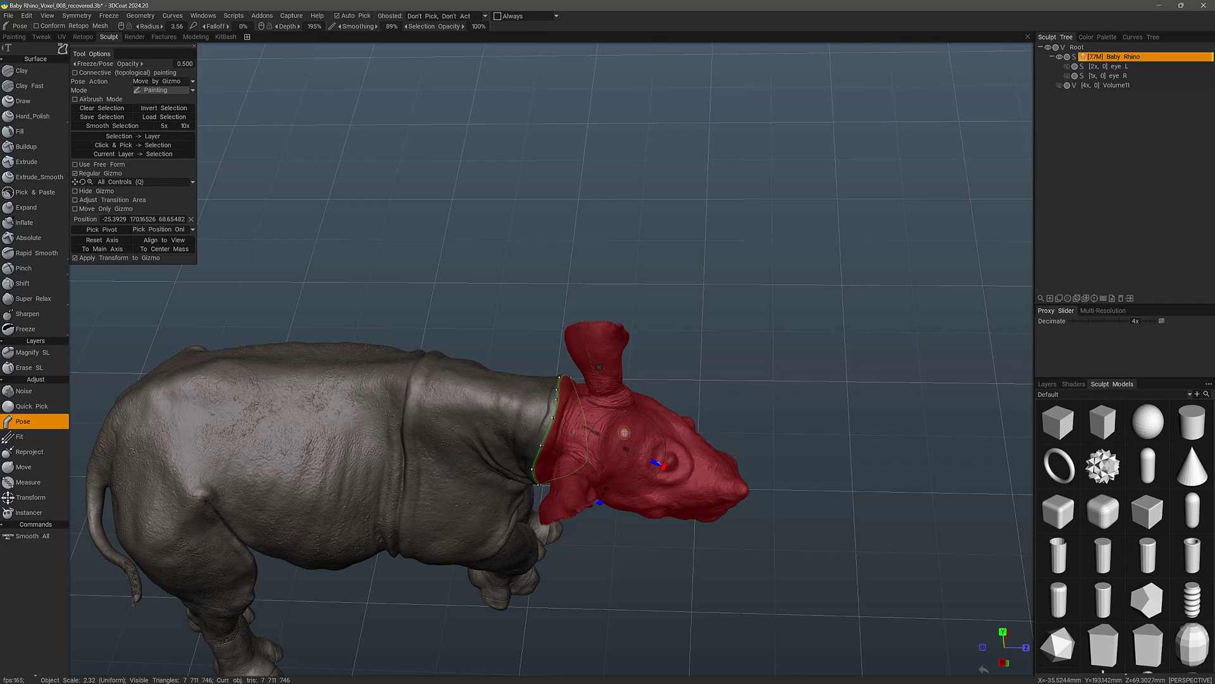
{"action": "mouse_move", "coordinate": [624, 432]}
{"action": "middle_mouse_down"}
{"action": "mouse_move", "coordinate": [629, 488]}
{"action": "mouse_move", "coordinate": [637, 480]}
{"action": "middle_mouse_up"}
{"action": "mouse_move", "coordinate": [62, 49]}
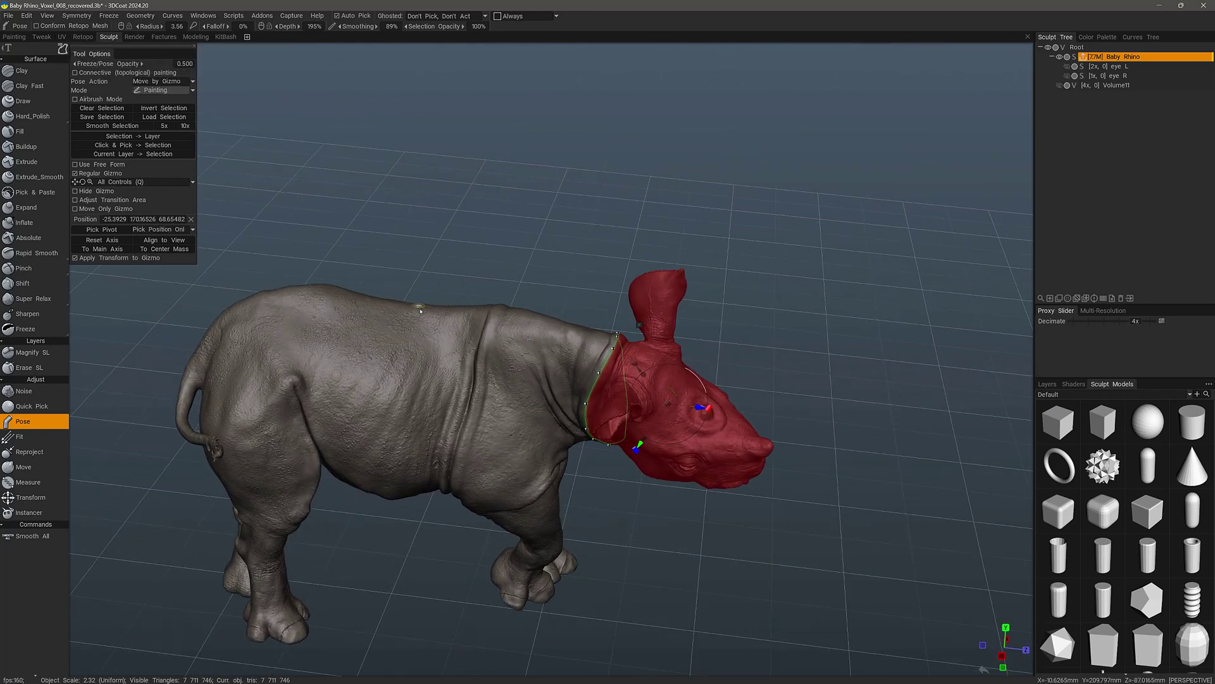
{"action": "middle_click_drag", "start_coordinate": [489, 281], "coordinate": [509, 285]}
{"action": "left_click", "coordinate": [1048, 384]}
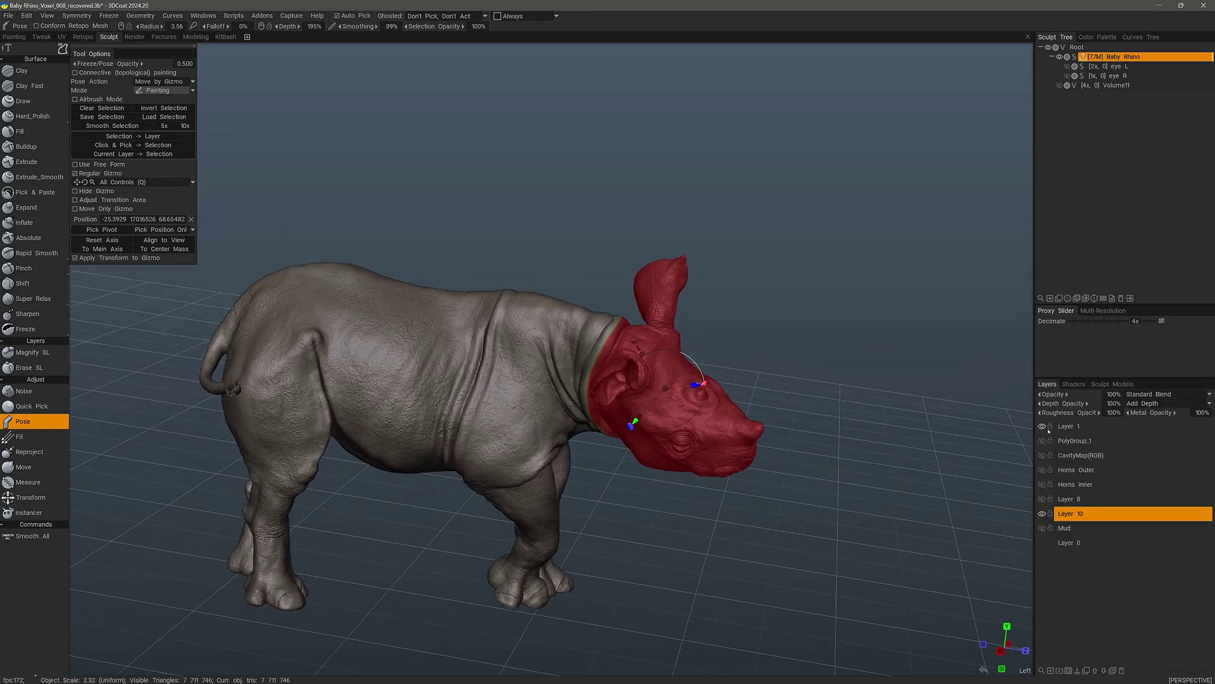
{"action": "left_click", "coordinate": [133, 136]}
{"action": "left_click", "coordinate": [1082, 427]}
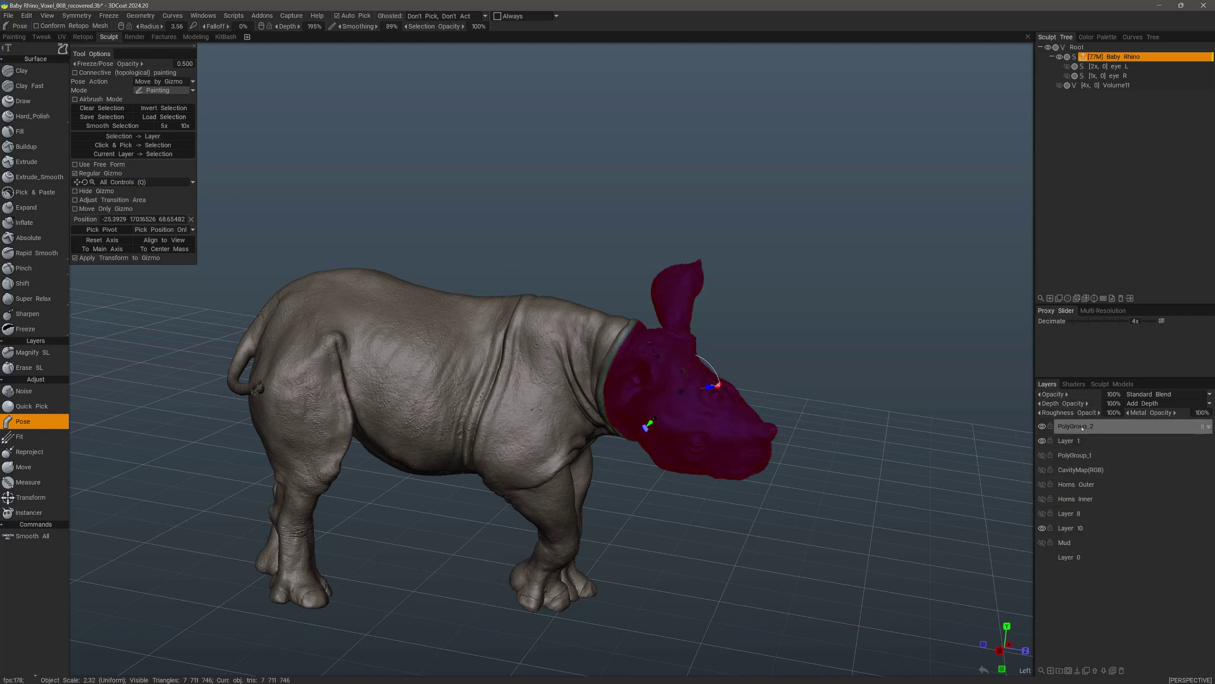